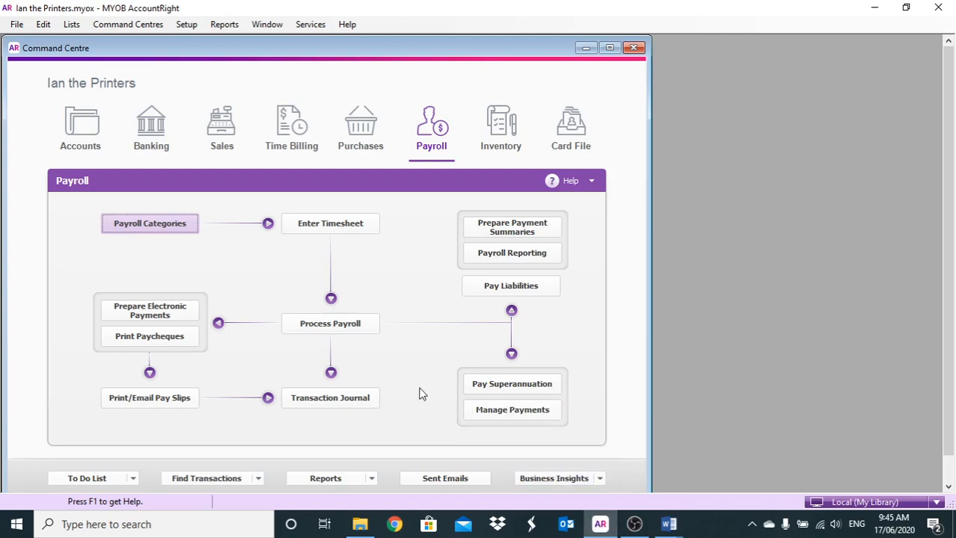
# - Create a new wages payroll category named "OT - public holiday (2.5X)"
pyautogui.click(172, 223)
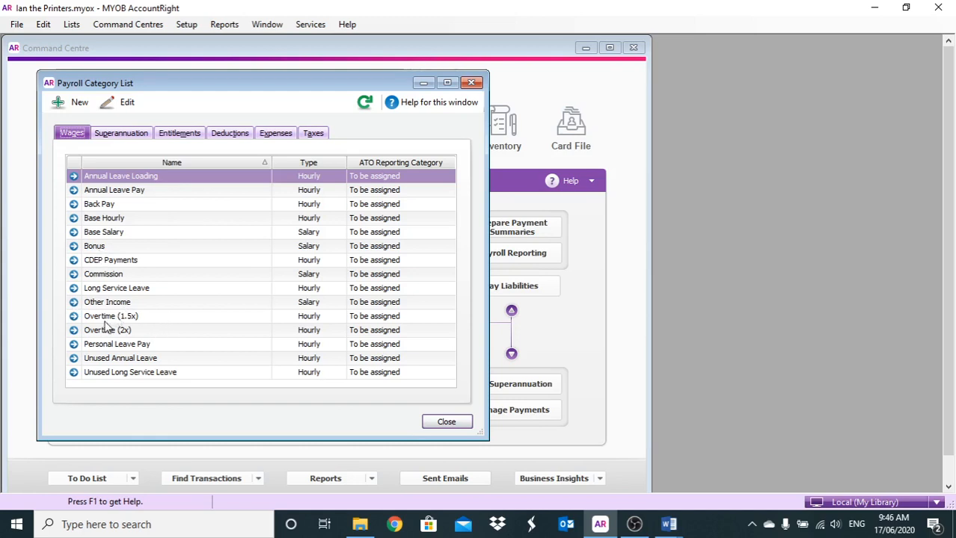
pyautogui.click(59, 102)
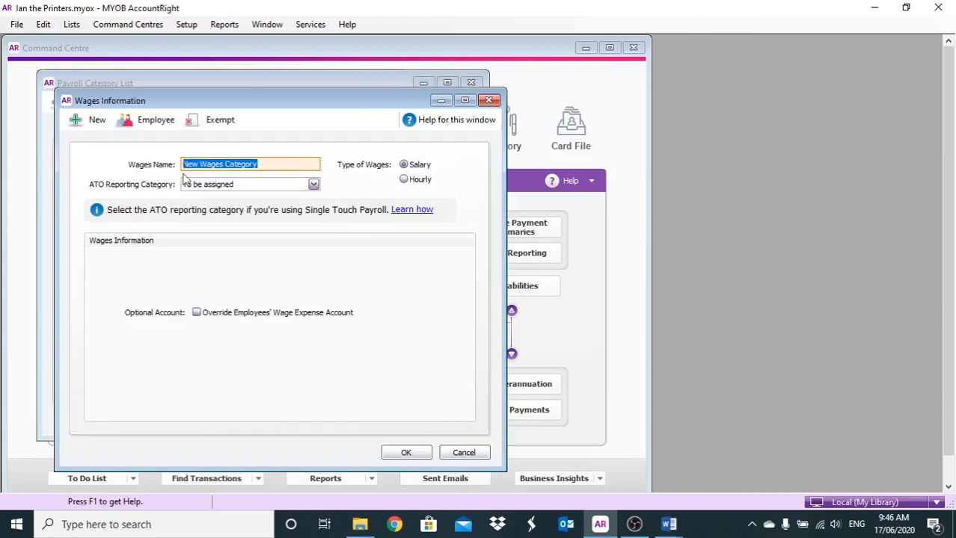
pyautogui.write('OT')
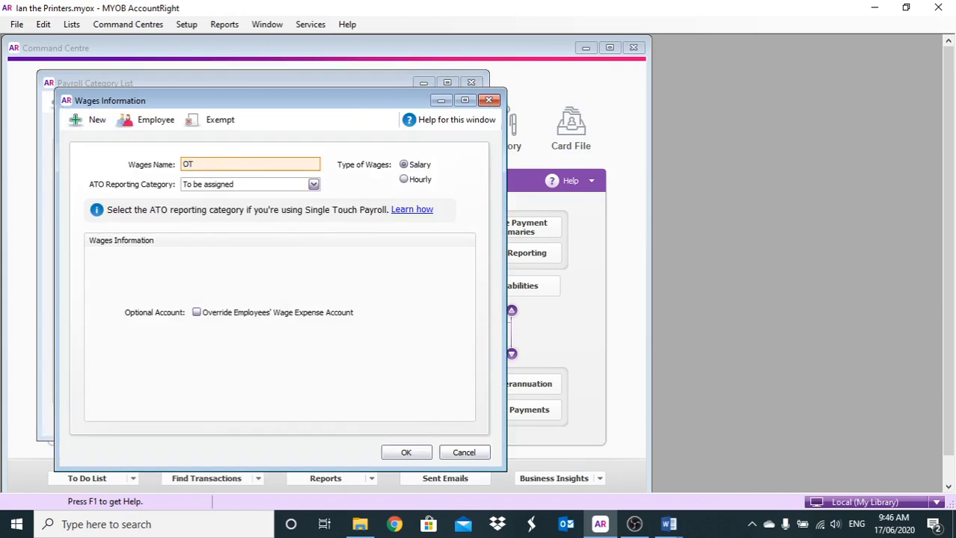
pyautogui.write(' - public holiday (2.5X)')
# - Make the new overtime category an hourly wage paid at the regular rate multiplied by 2.5
pyautogui.click(405, 180)
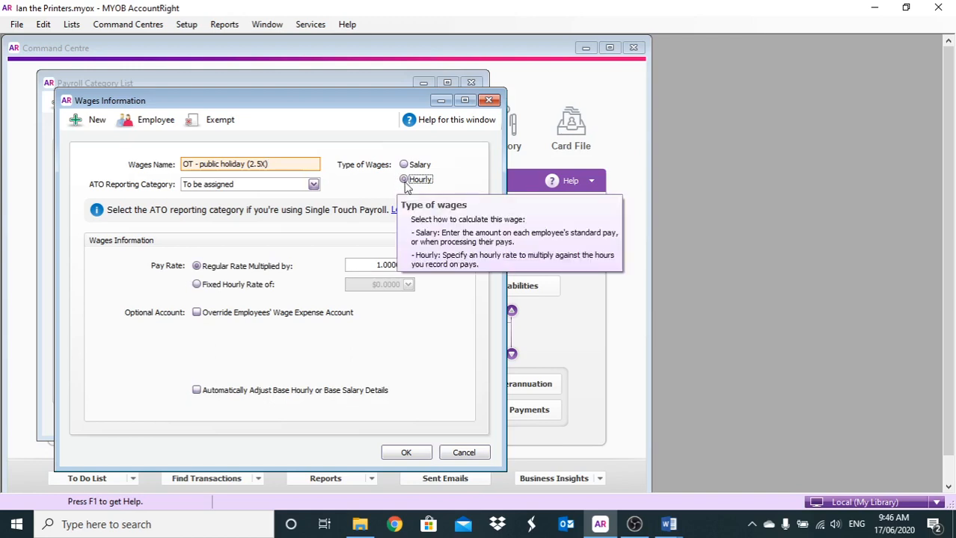
pyautogui.click(361, 264)
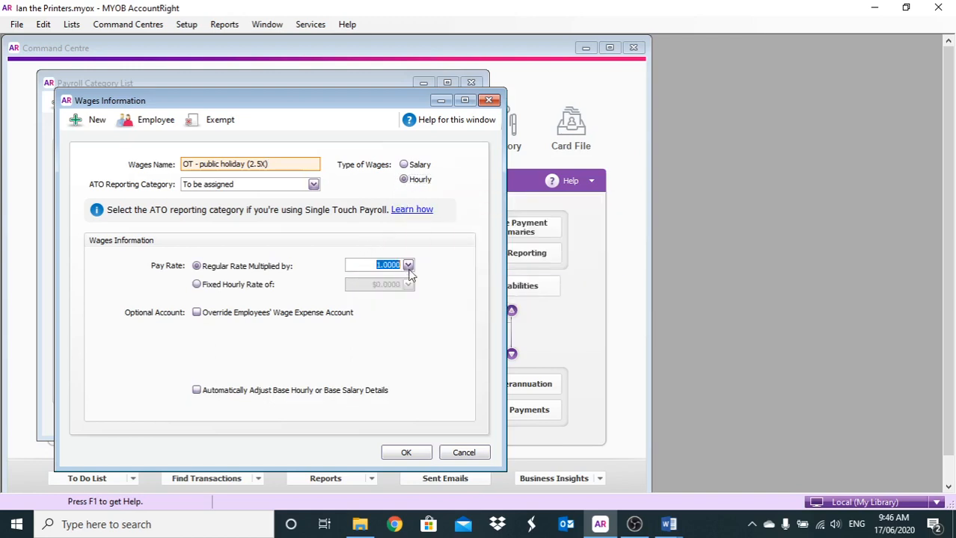
pyautogui.write('2.5')
# - Link only the first listed employee to the public holiday overtime category and save the category
pyautogui.click(154, 122)
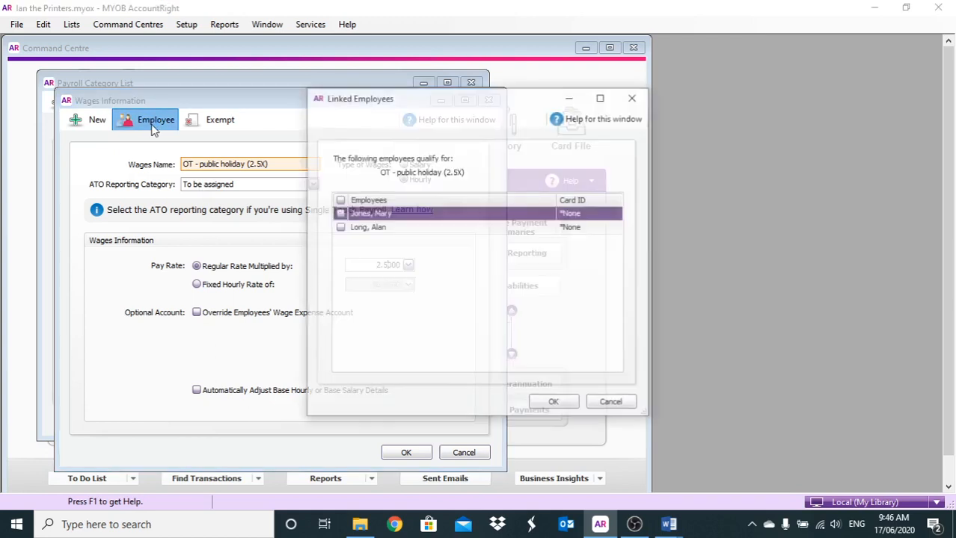
pyautogui.click(339, 213)
pyautogui.click(339, 227)
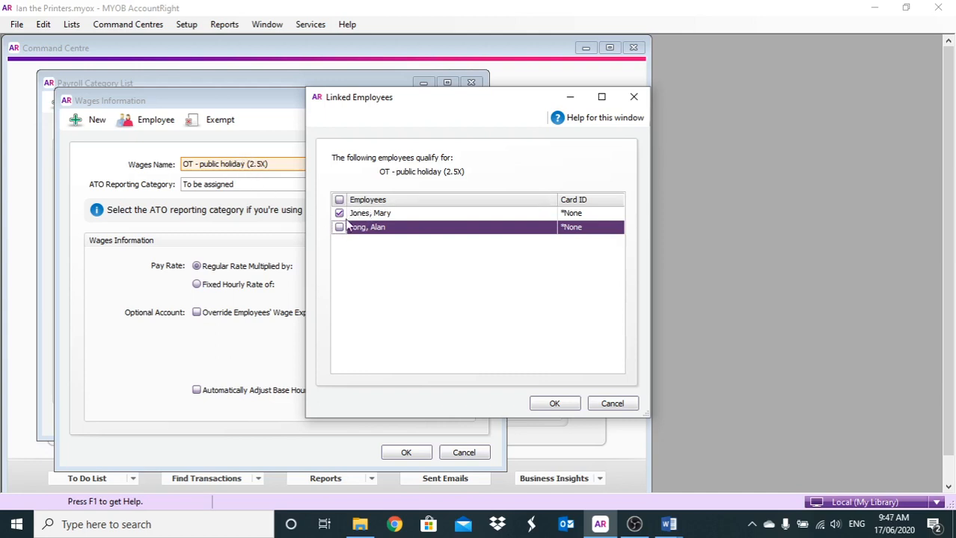
pyautogui.click(540, 403)
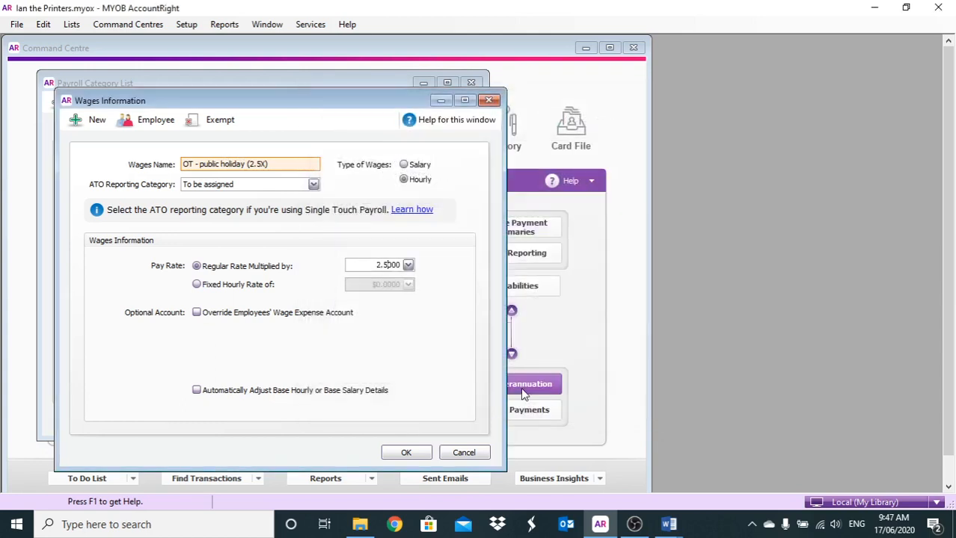
pyautogui.click(404, 453)
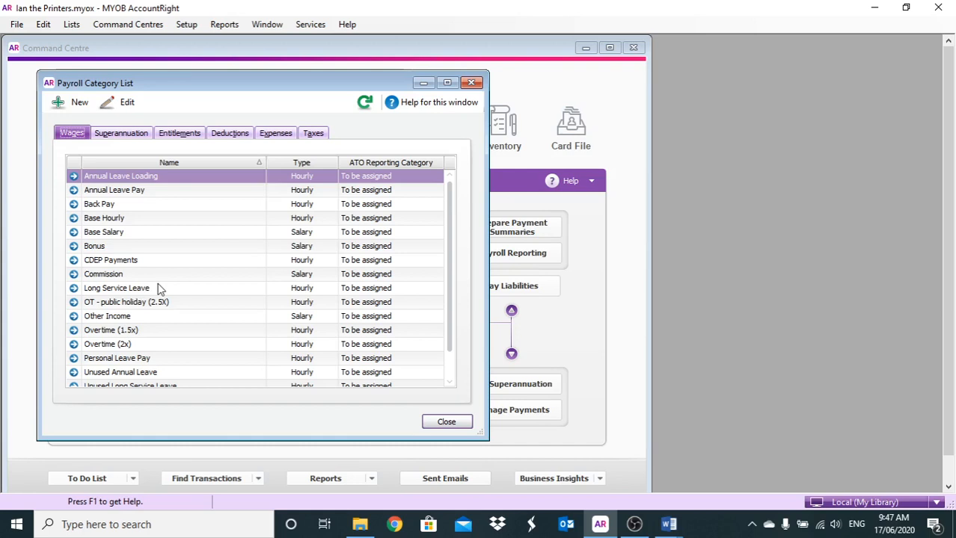
# - Check which employees are linked to the Base Hourly wages category
pyautogui.click(74, 218)
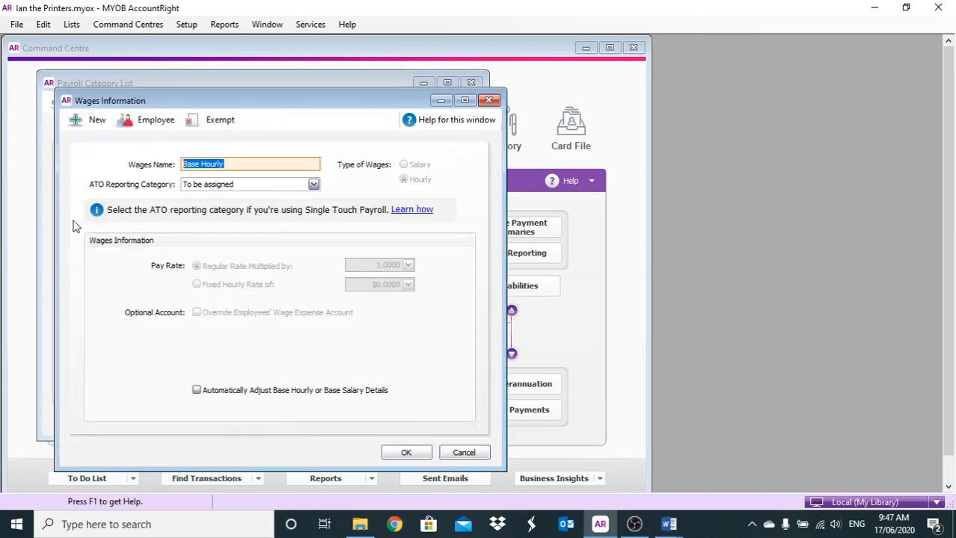
pyautogui.click(137, 123)
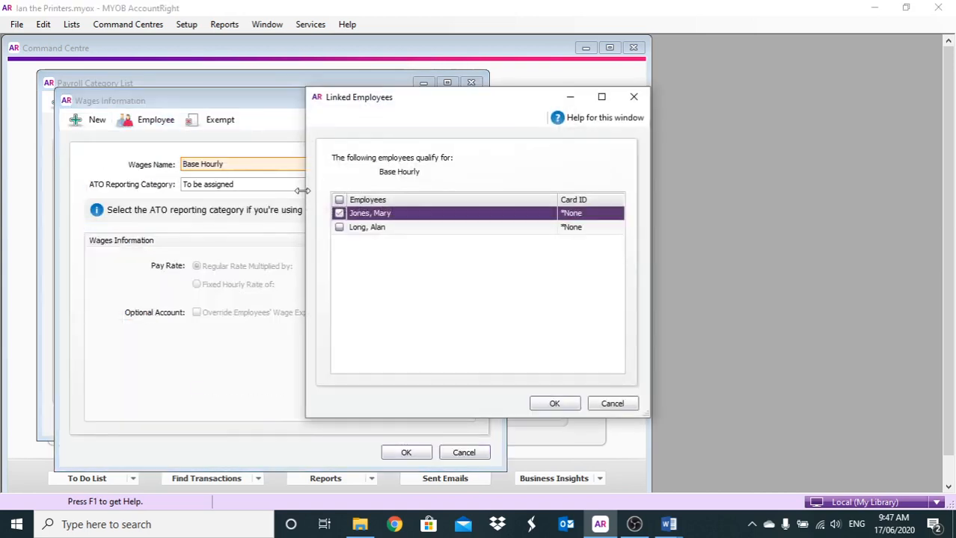
pyautogui.click(339, 214)
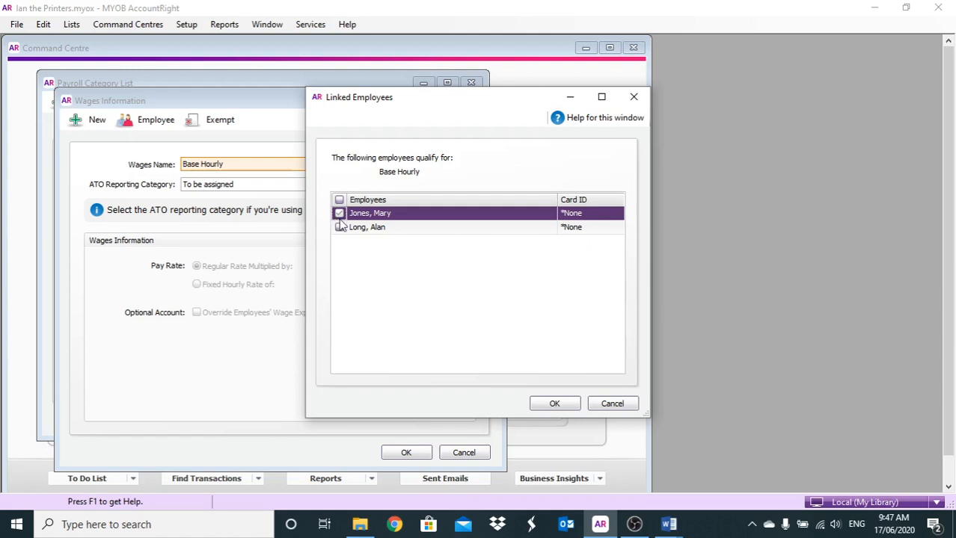
pyautogui.click(625, 407)
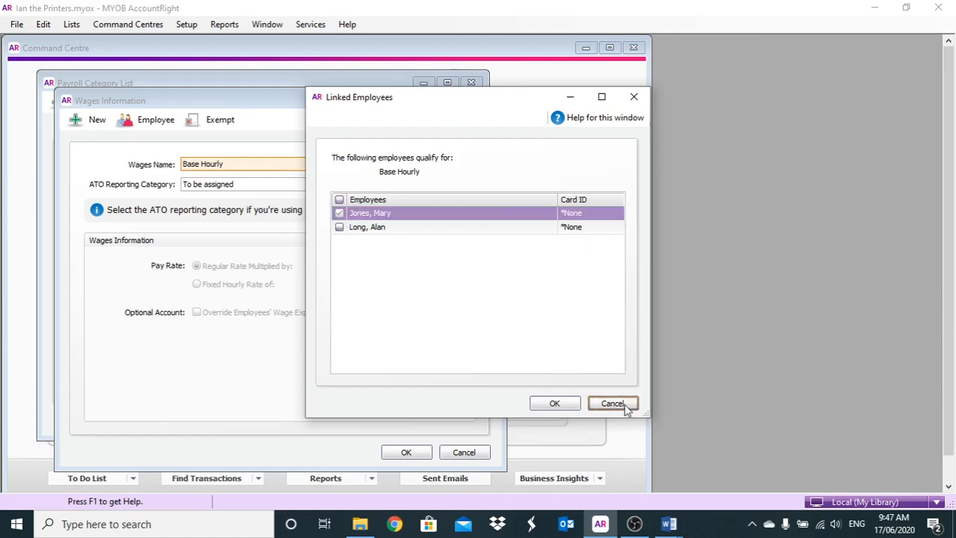
pyautogui.click(406, 454)
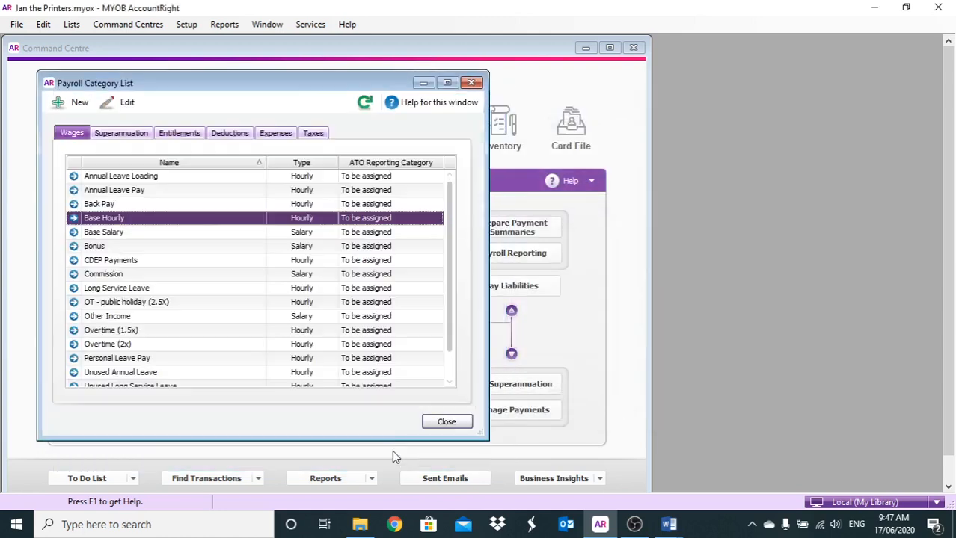
# - Check which employees are linked to the Base Salary wages category
pyautogui.click(77, 233)
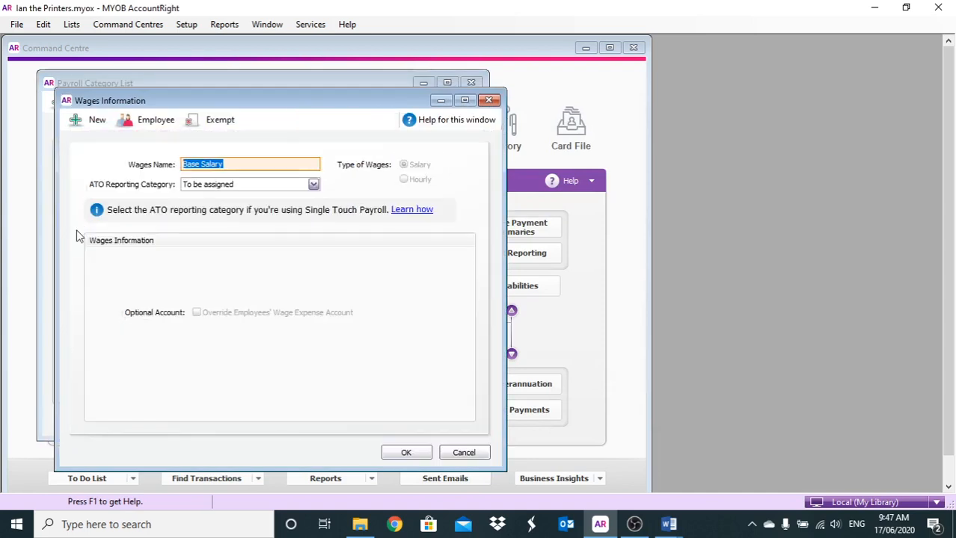
pyautogui.click(128, 120)
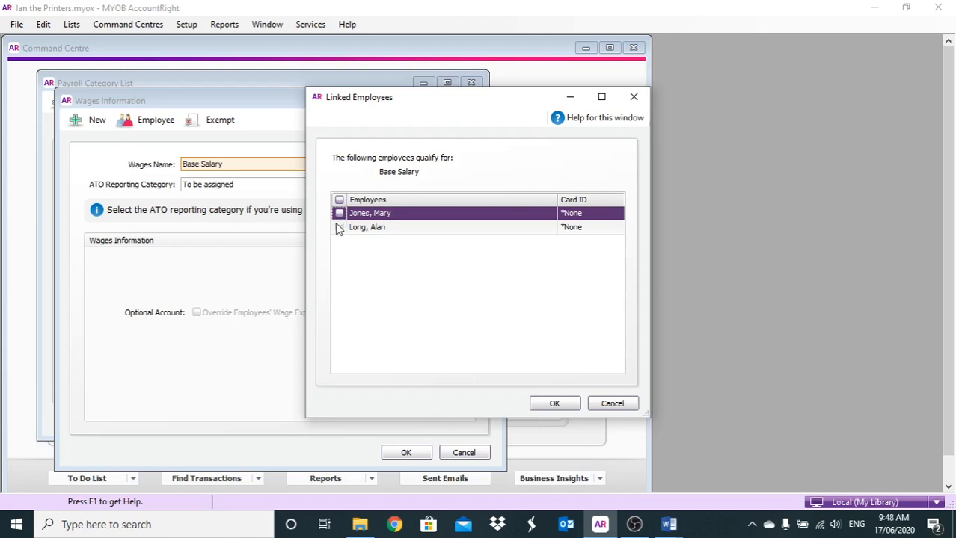
pyautogui.click(598, 404)
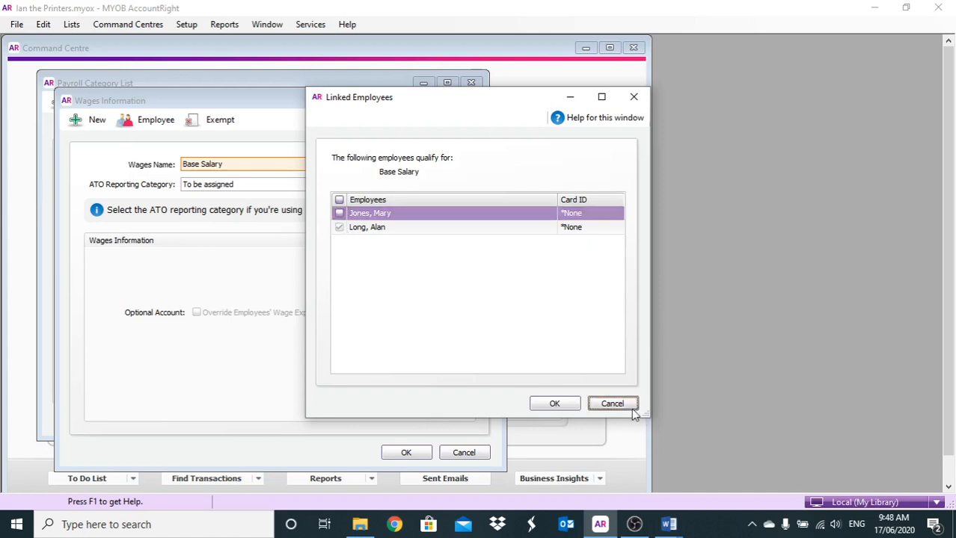
pyautogui.click(453, 451)
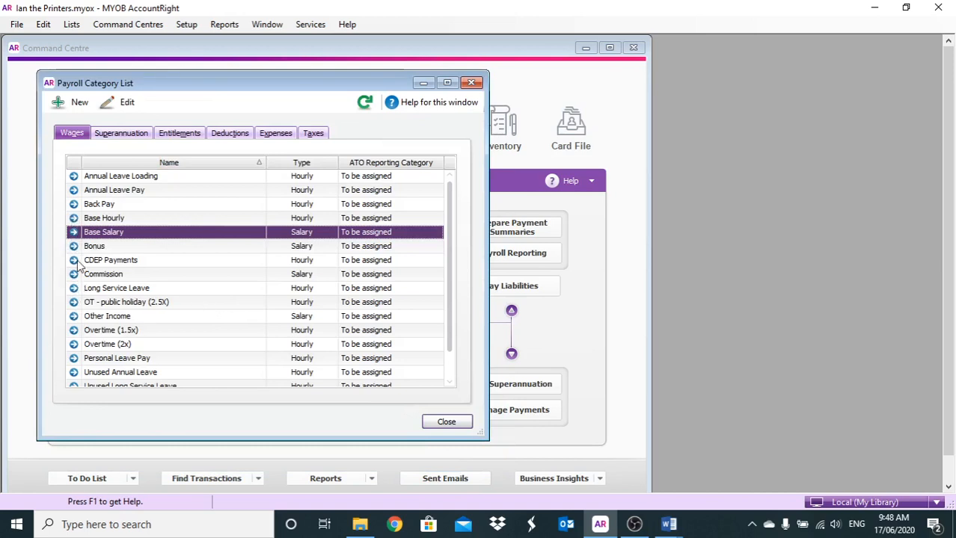
# - Check which employees are linked to the Annual Leave Pay wages category
pyautogui.click(74, 190)
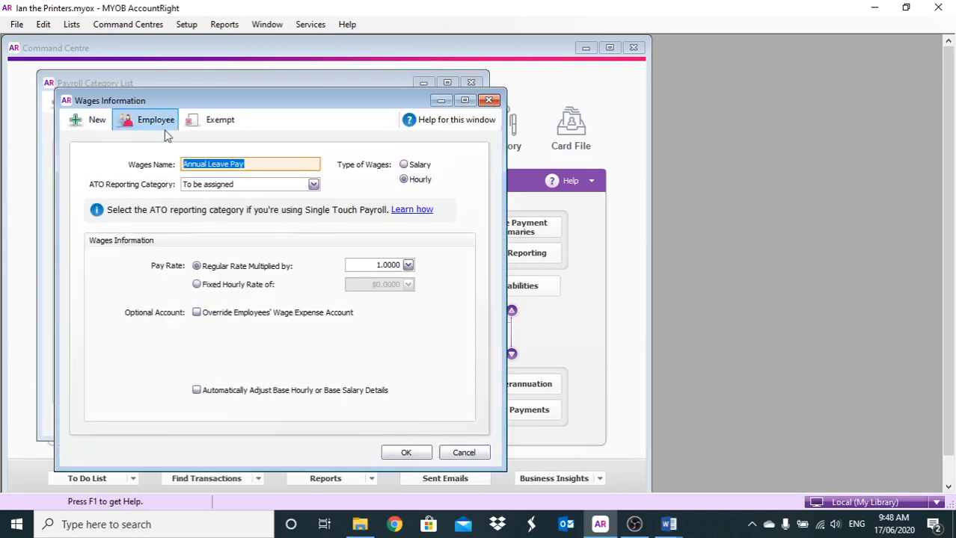
pyautogui.click(154, 123)
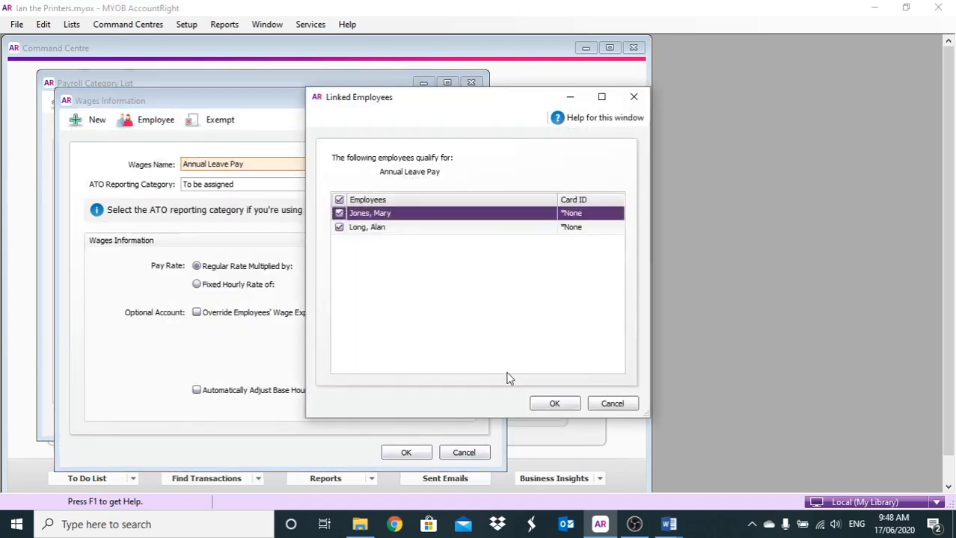
pyautogui.click(554, 404)
pyautogui.click(463, 453)
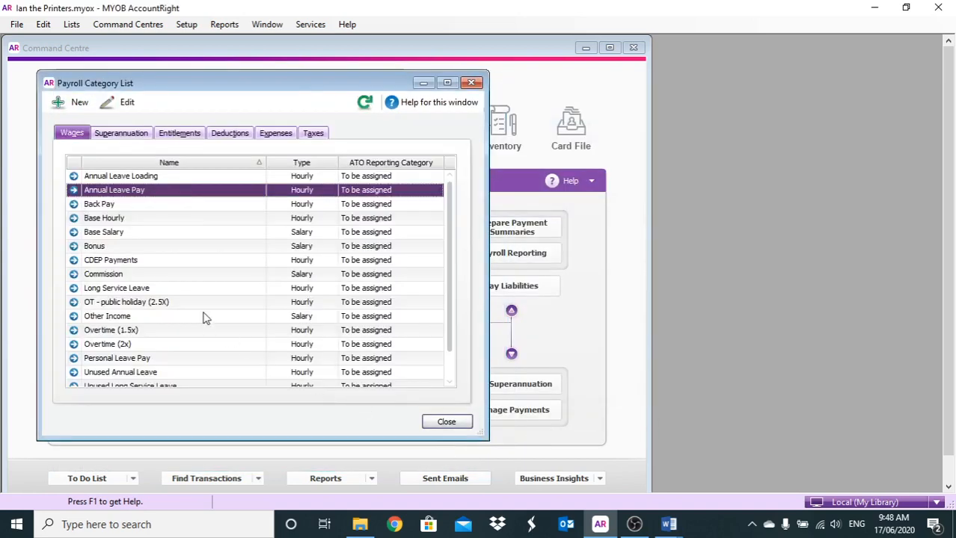
# - Check which employees are linked to the Personal Leave Pay wages category
pyautogui.scroll(-1, 206, 318)
pyautogui.click(73, 344)
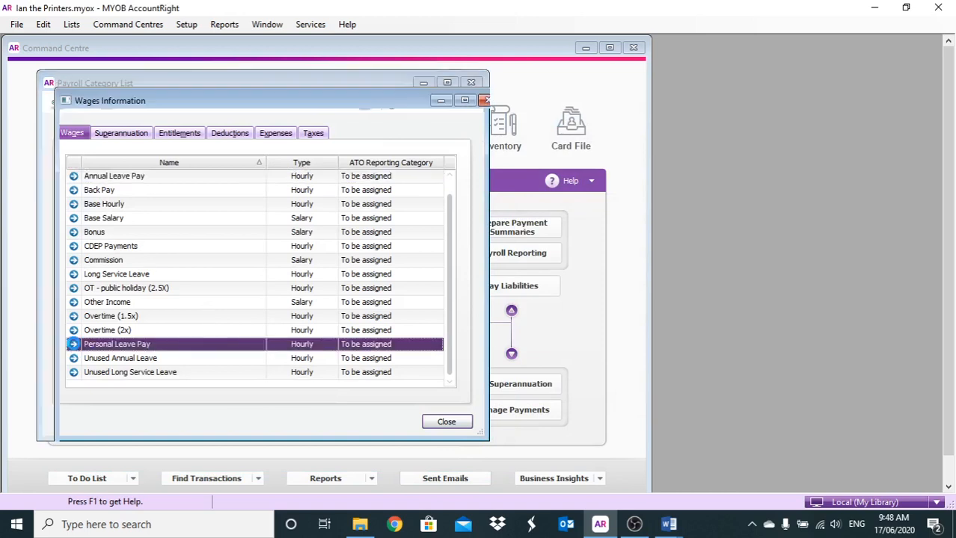
pyautogui.click(149, 122)
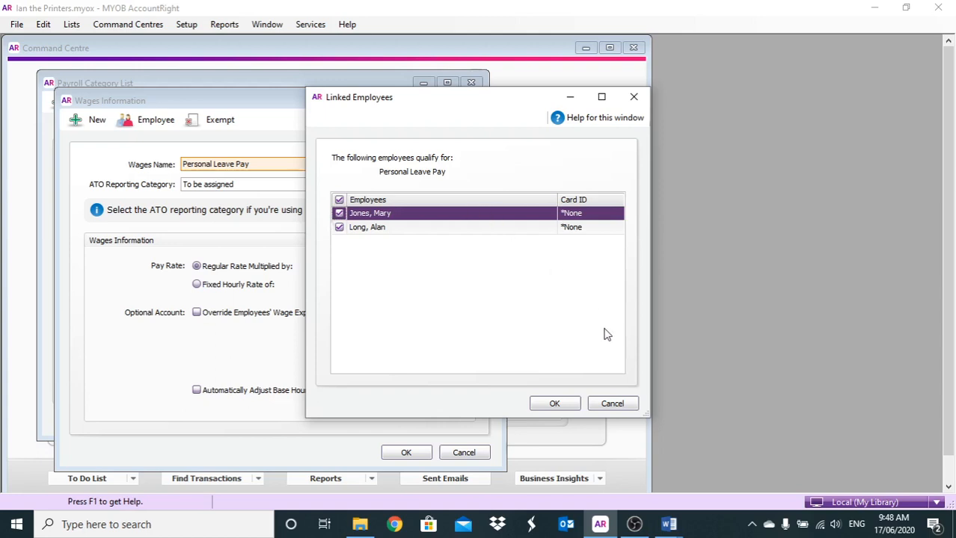
pyautogui.click(606, 406)
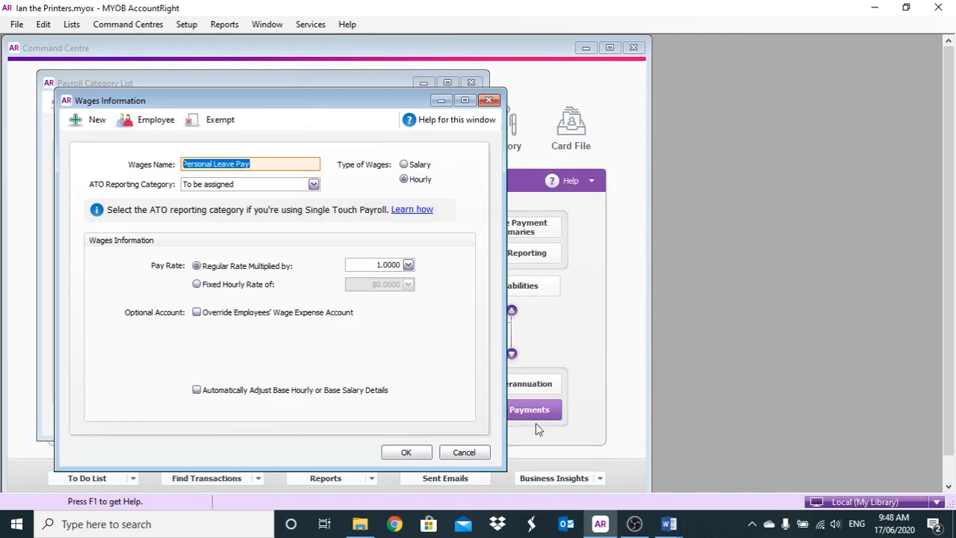
pyautogui.click(463, 453)
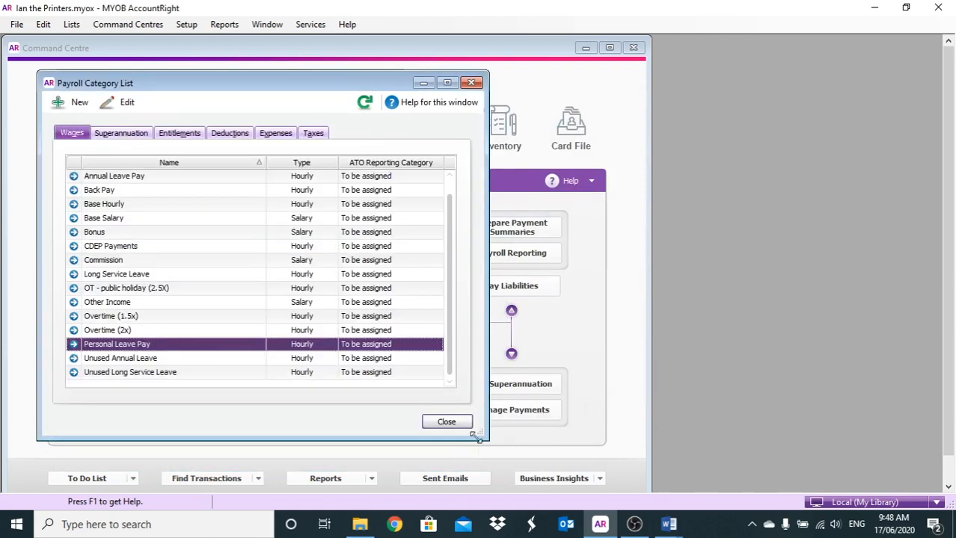
# - Set the Employee Additional superannuation category's calculation basis to a fixed $50.00 per pay period
pyautogui.click(113, 135)
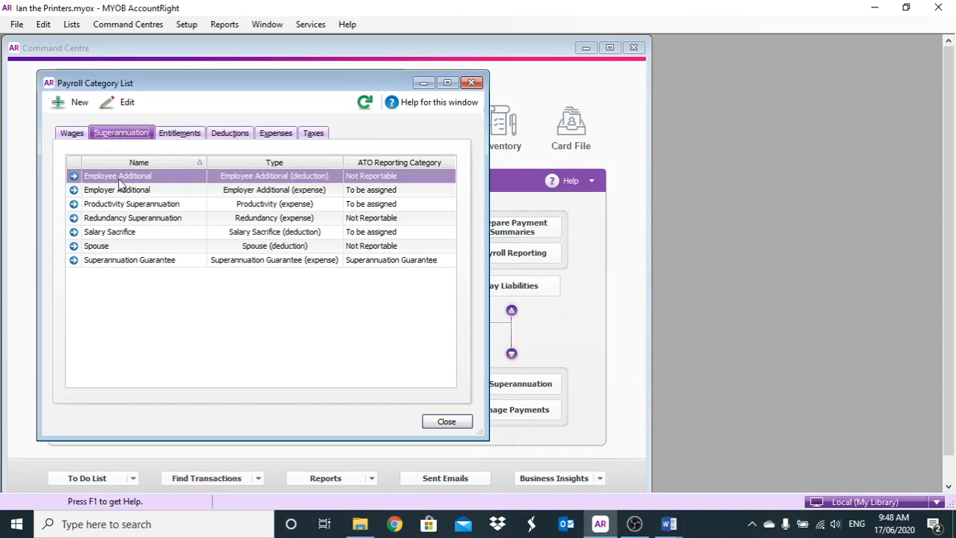
pyautogui.click(73, 176)
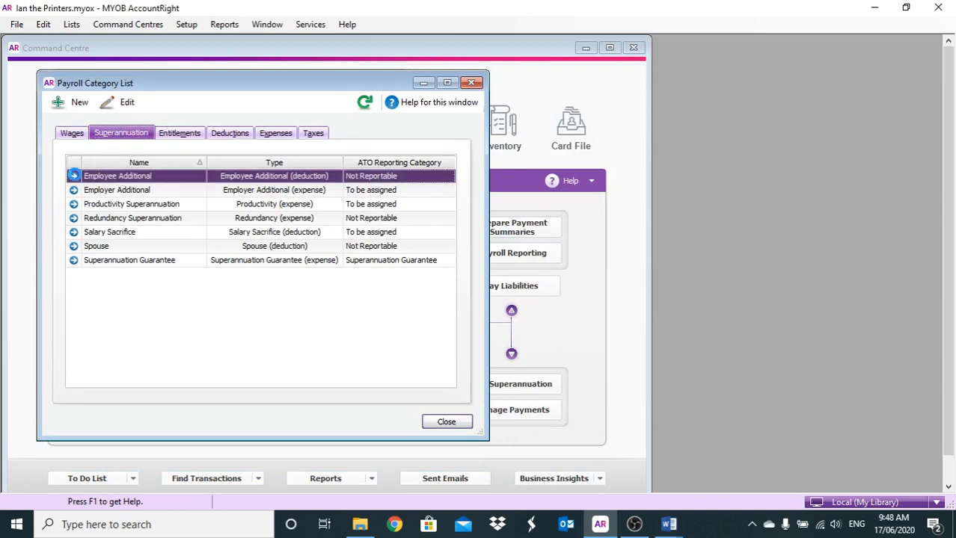
pyautogui.click(73, 176)
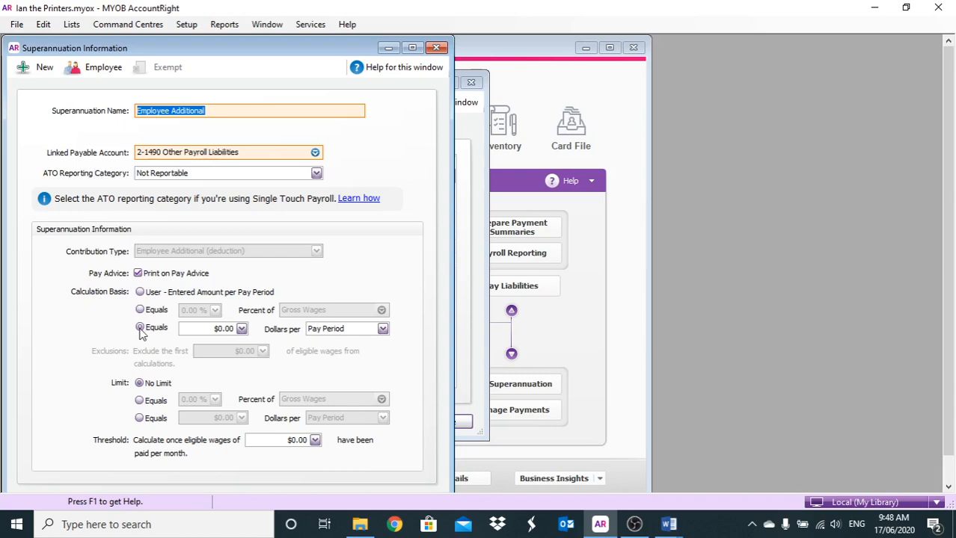
pyautogui.click(142, 332)
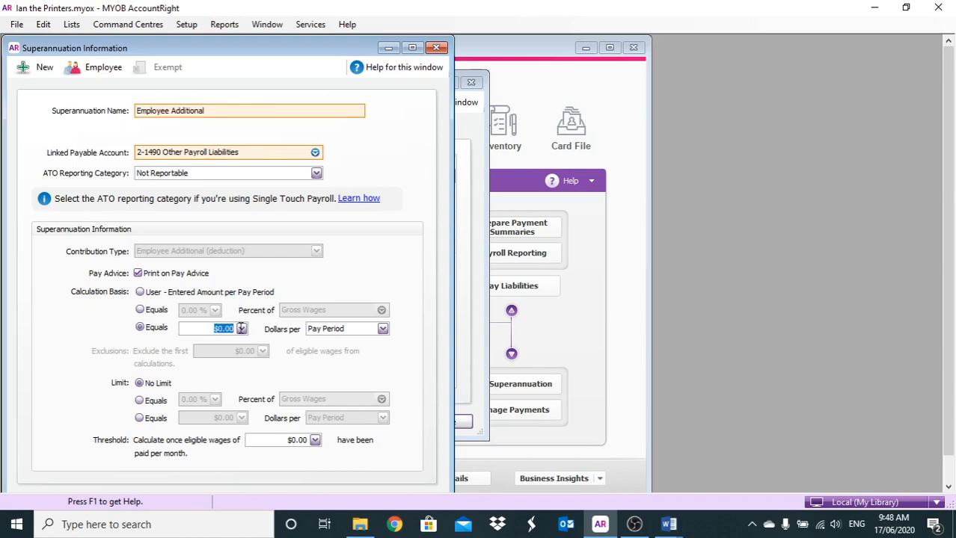
pyautogui.write('50')
# - Link the first listed employee to the Employee Additional superannuation category and save the category
pyautogui.click(84, 67)
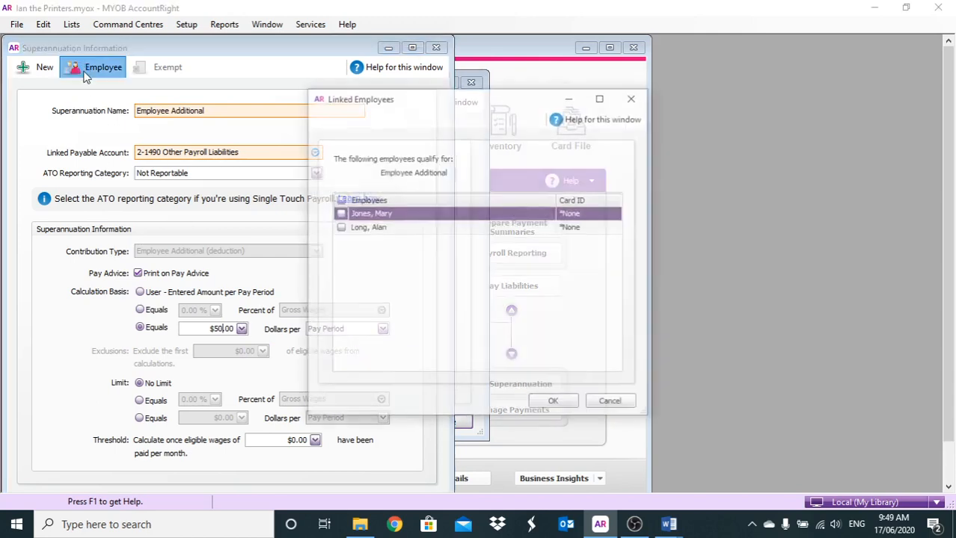
pyautogui.click(339, 214)
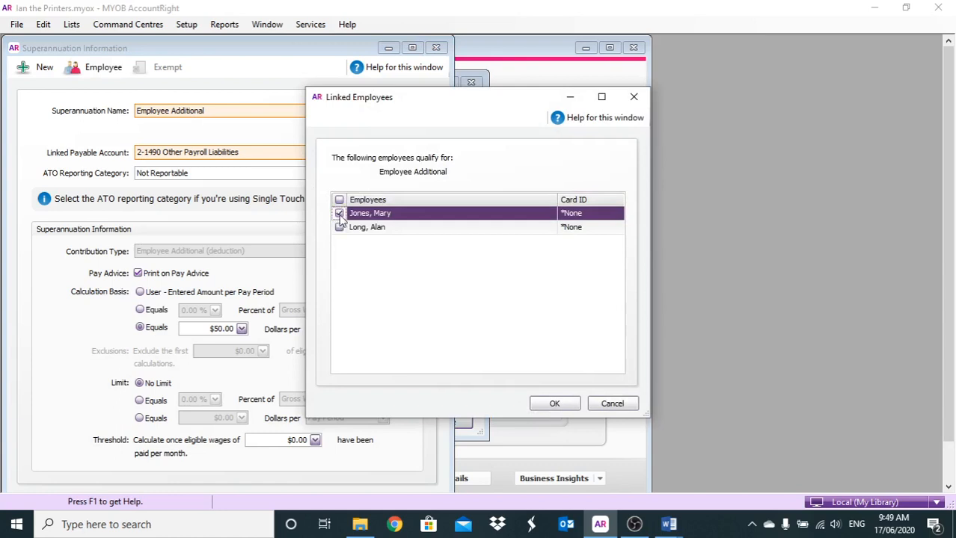
pyautogui.click(544, 404)
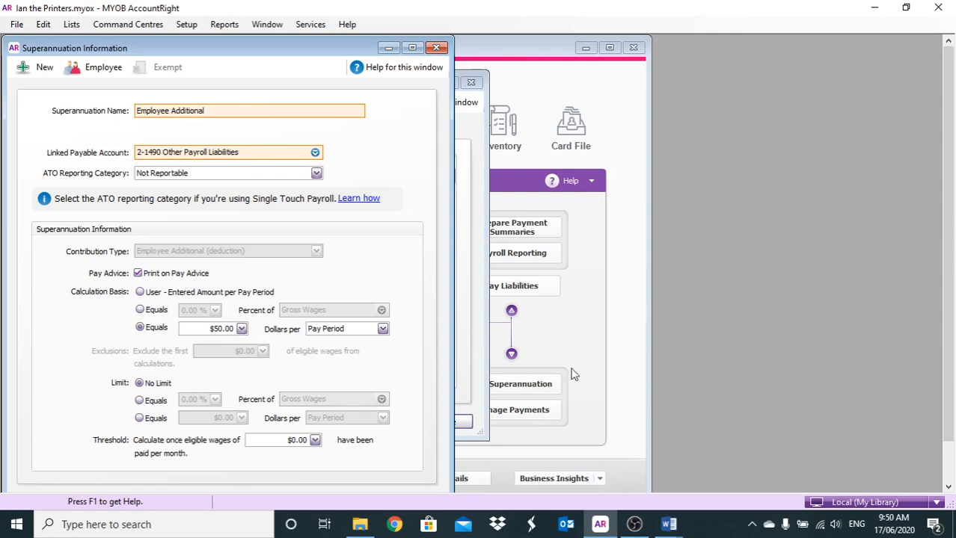
pyautogui.scroll(-2, 658, 463)
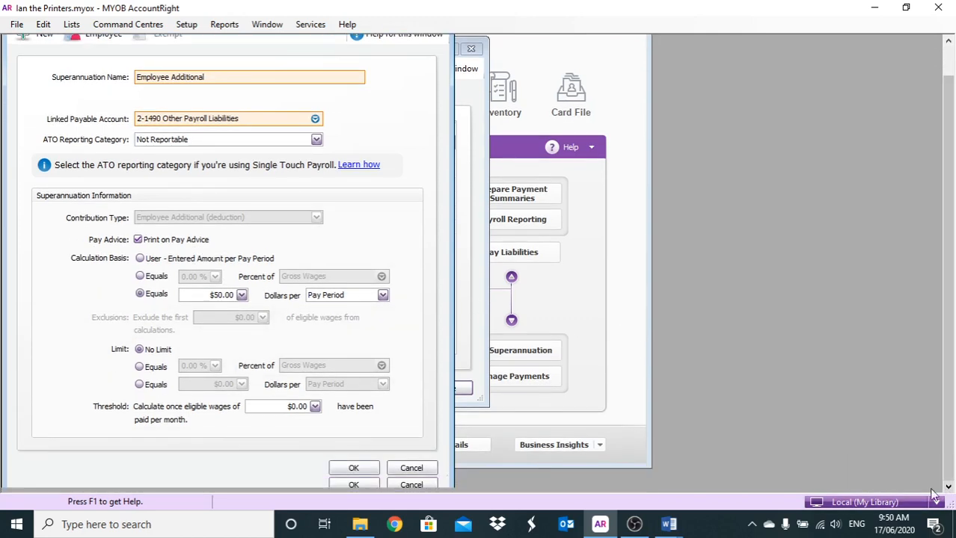
pyautogui.click(365, 470)
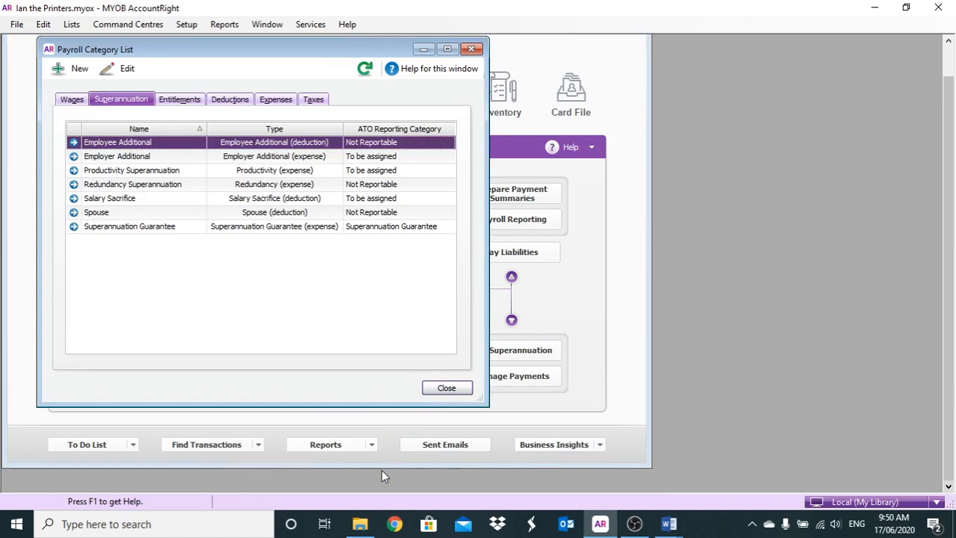
# - Set the Union Fee deduction's calculation basis to a fixed $150.00 per year
pyautogui.click(228, 101)
pyautogui.click(73, 186)
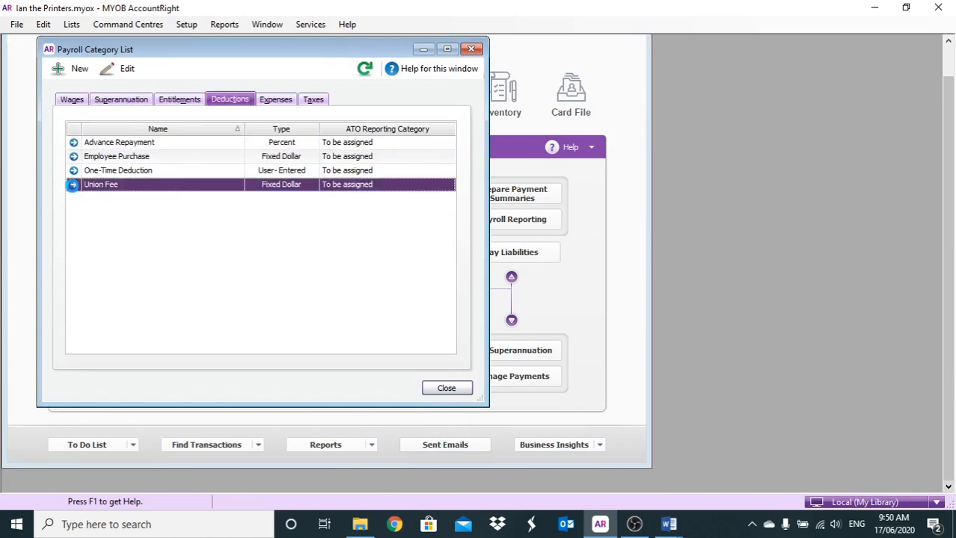
pyautogui.click(73, 185)
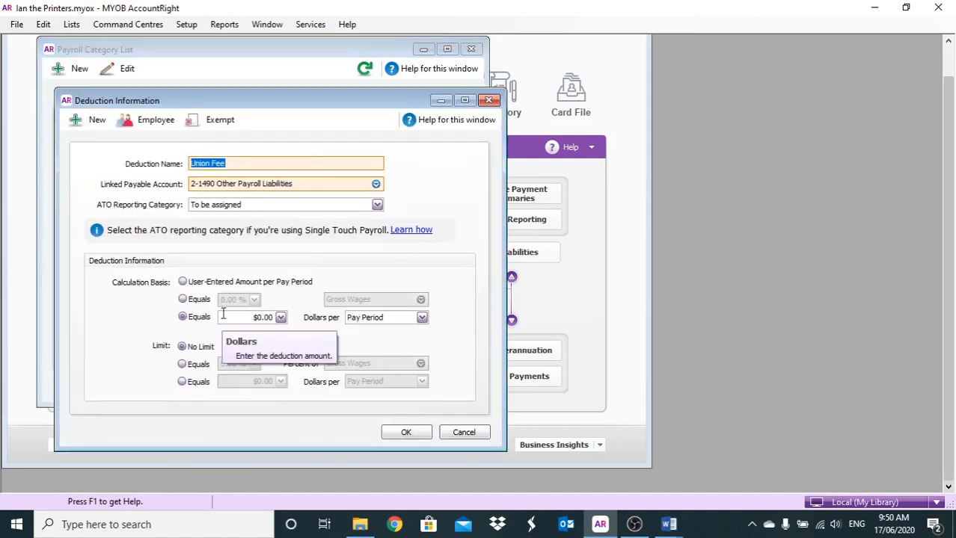
pyautogui.click(225, 315)
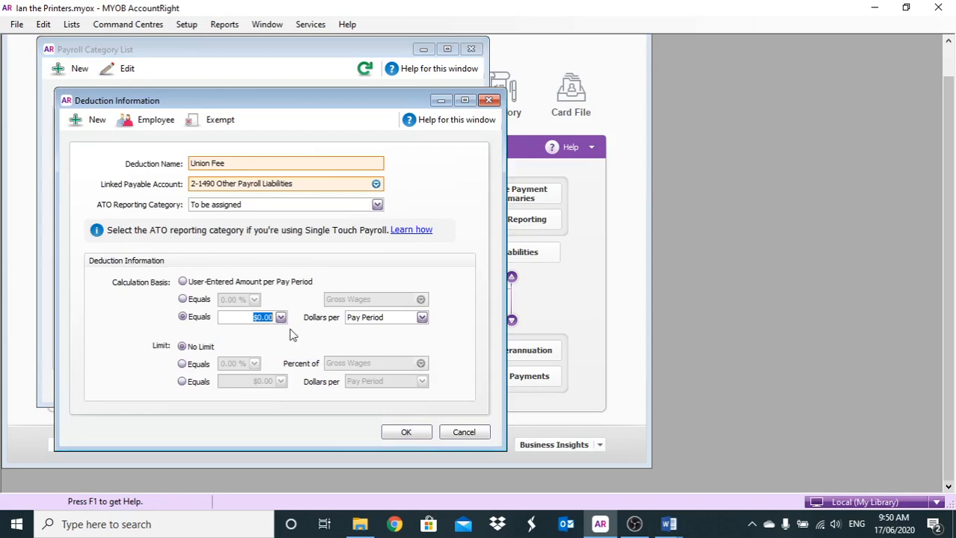
pyautogui.write('150')
pyautogui.click(421, 320)
pyautogui.click(367, 355)
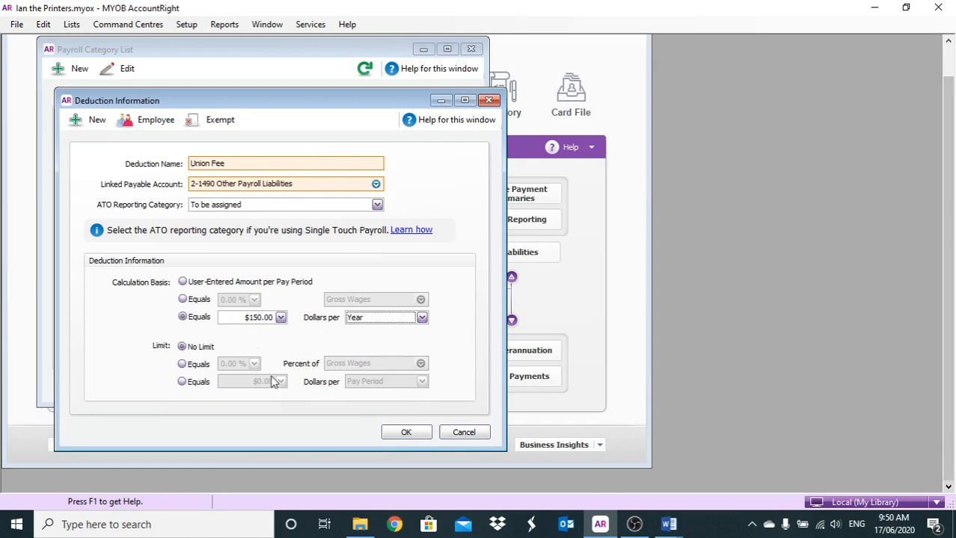
# - Ensure only the second listed employee is linked to the Union Fee deduction and save the category
pyautogui.click(168, 125)
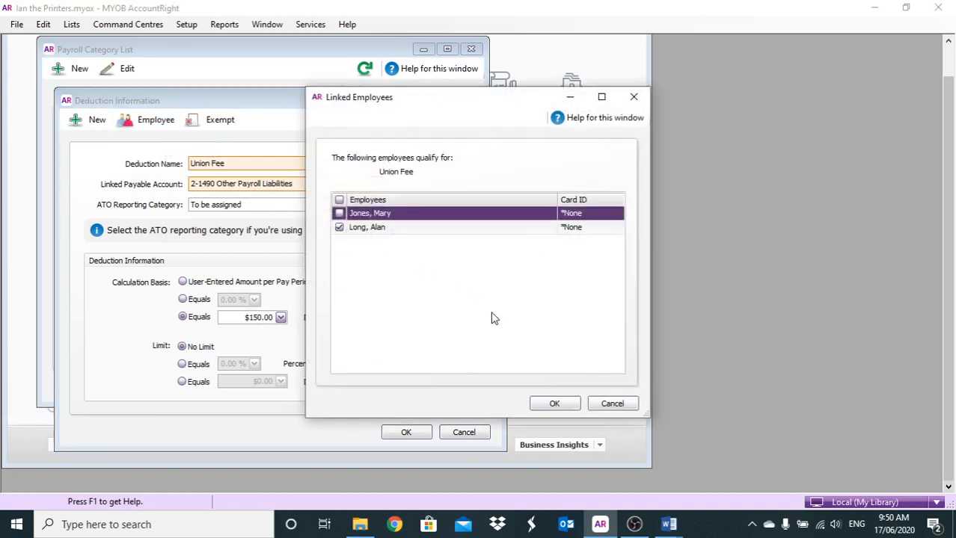
pyautogui.click(540, 404)
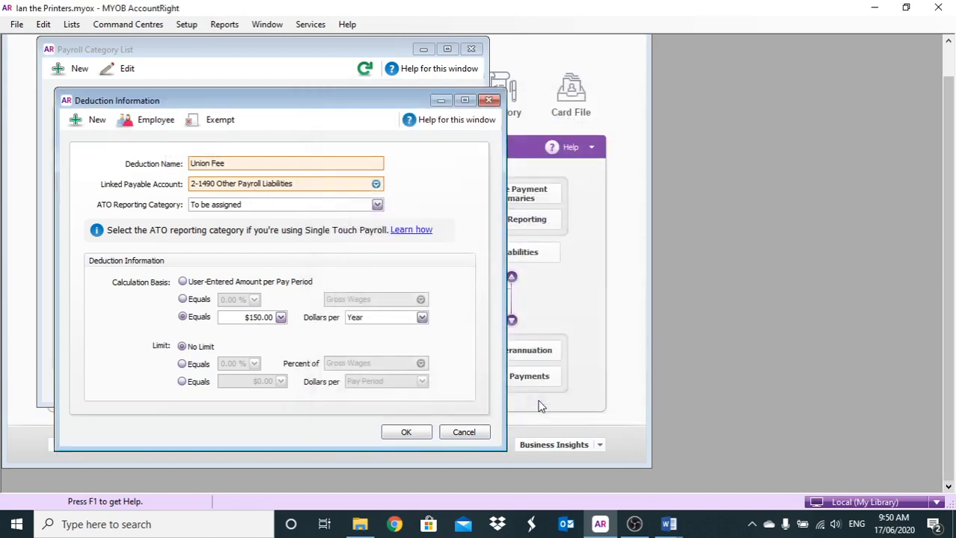
pyautogui.click(397, 432)
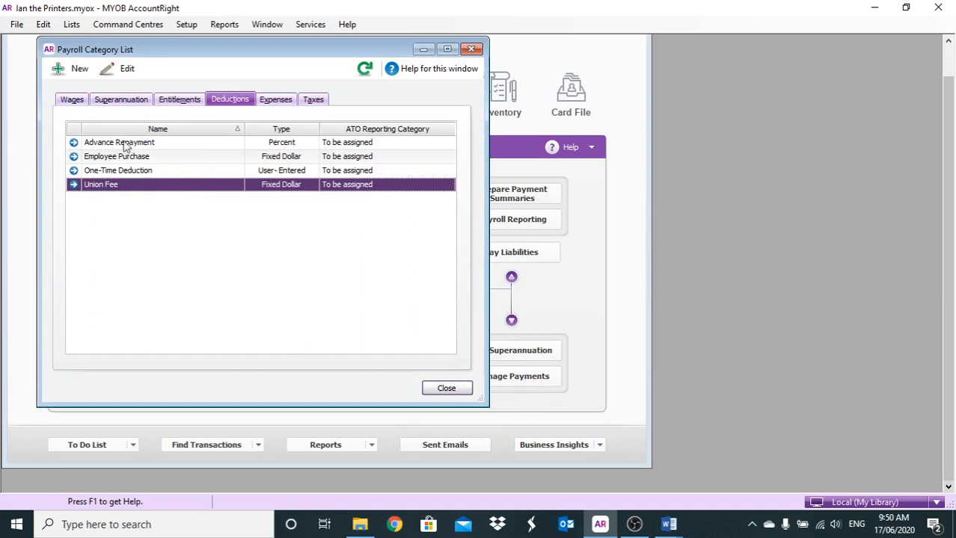
# - Set the linked payable account of the Superannuation Guarantee category to 2-1420 Superannuation Fund #1
pyautogui.click(107, 103)
pyautogui.click(76, 227)
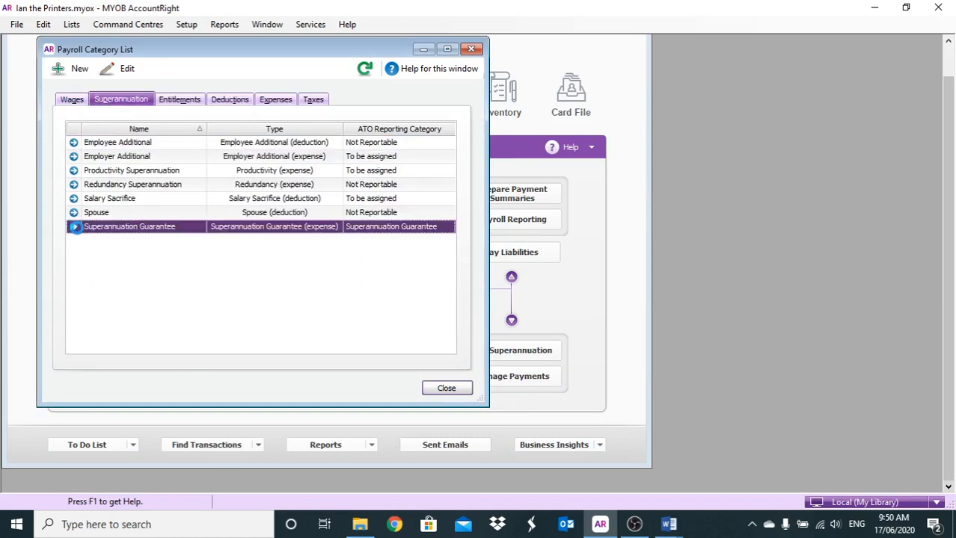
pyautogui.click(76, 226)
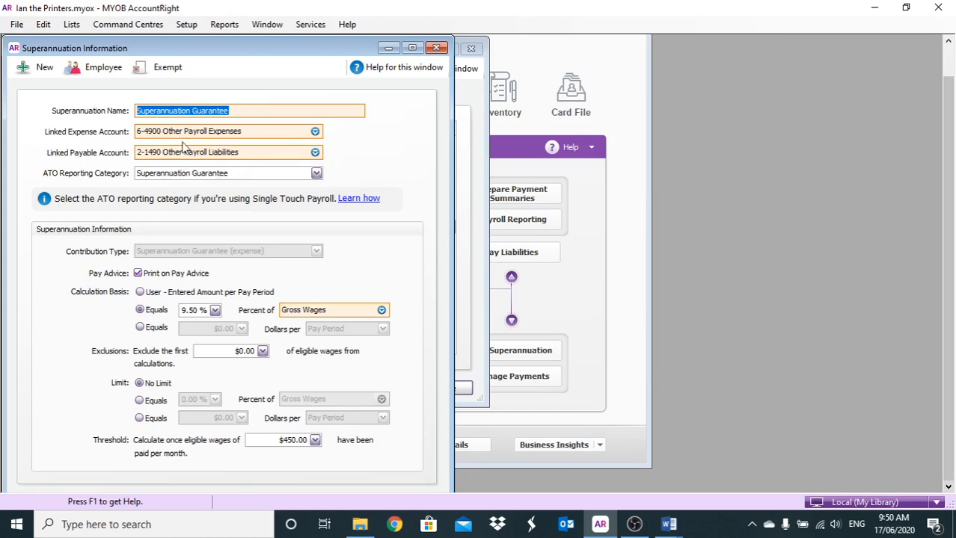
pyautogui.click(315, 152)
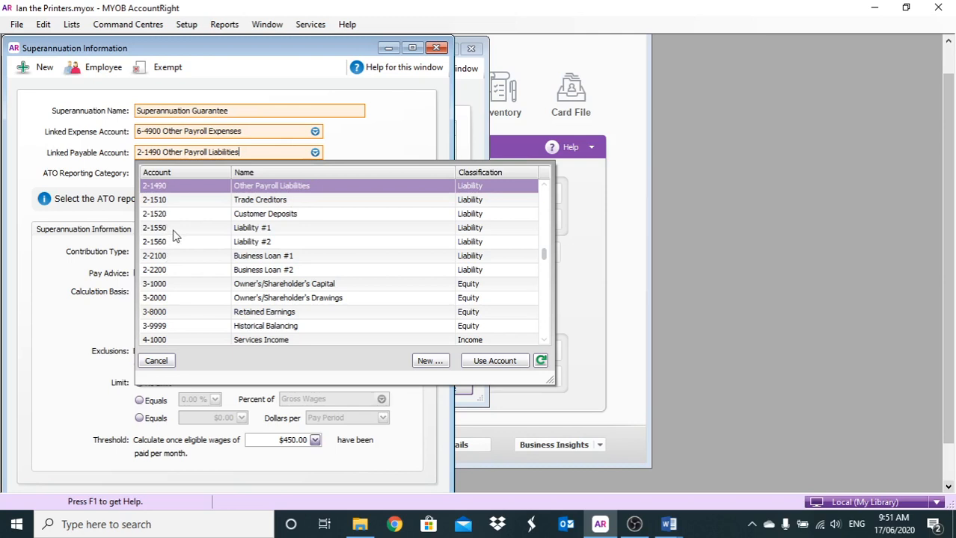
pyautogui.scroll(3, 225, 239)
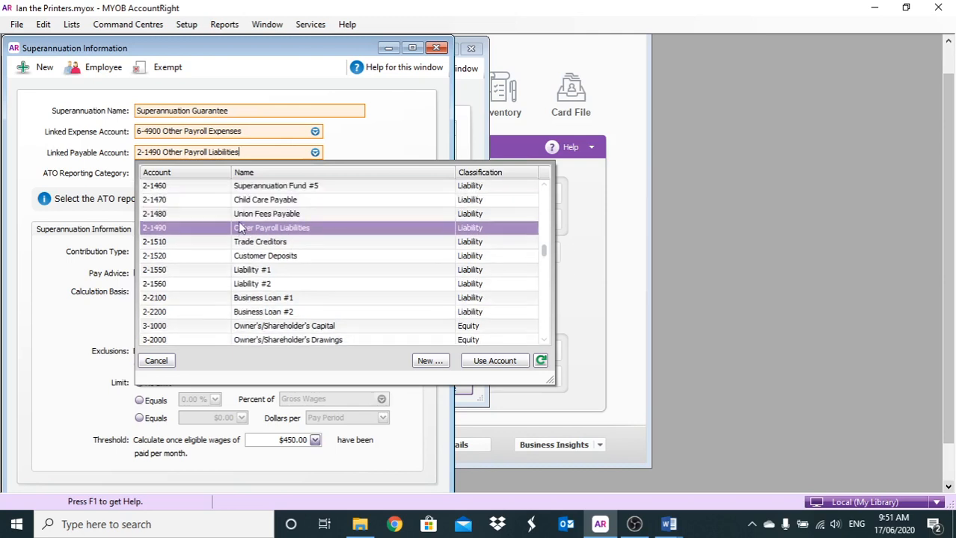
pyautogui.scroll(2, 226, 239)
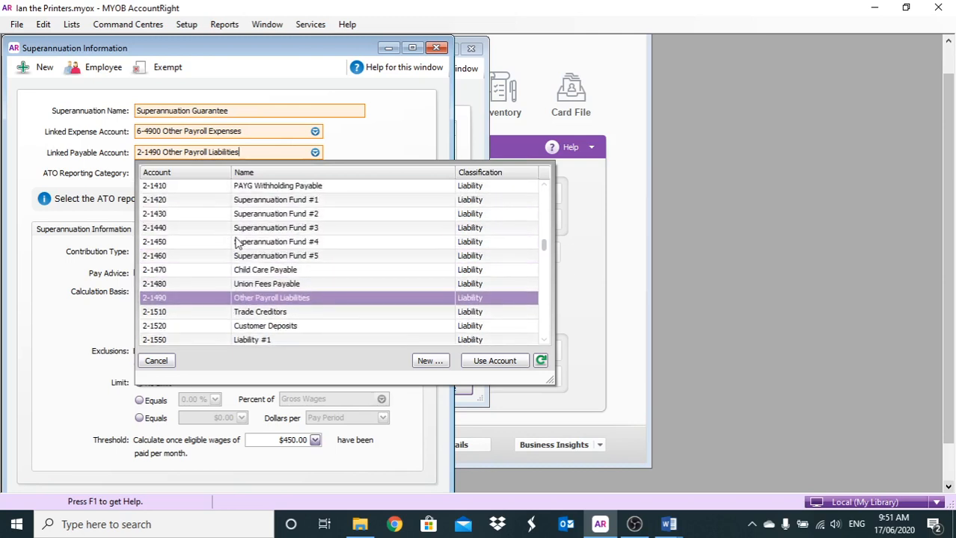
pyautogui.scroll(1, 207, 214)
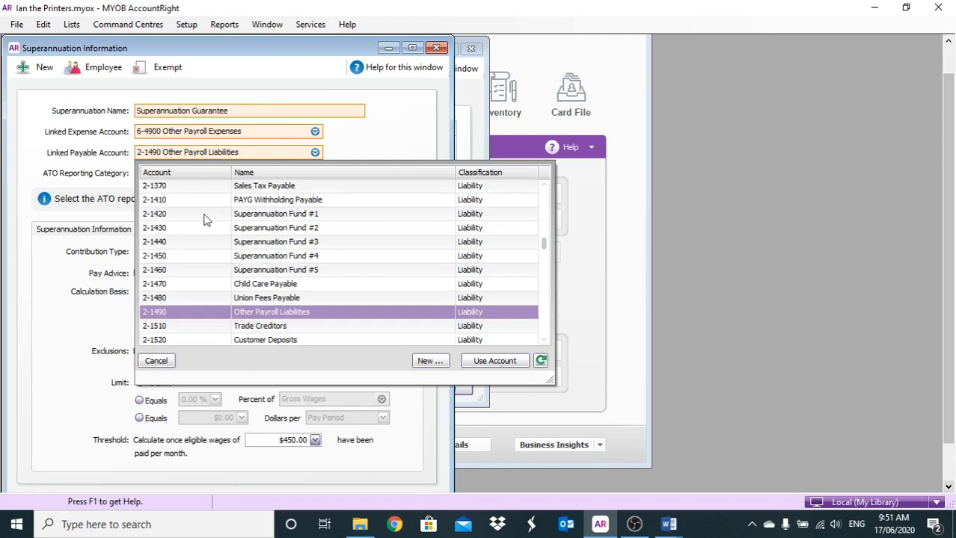
pyautogui.doubleClick(252, 214)
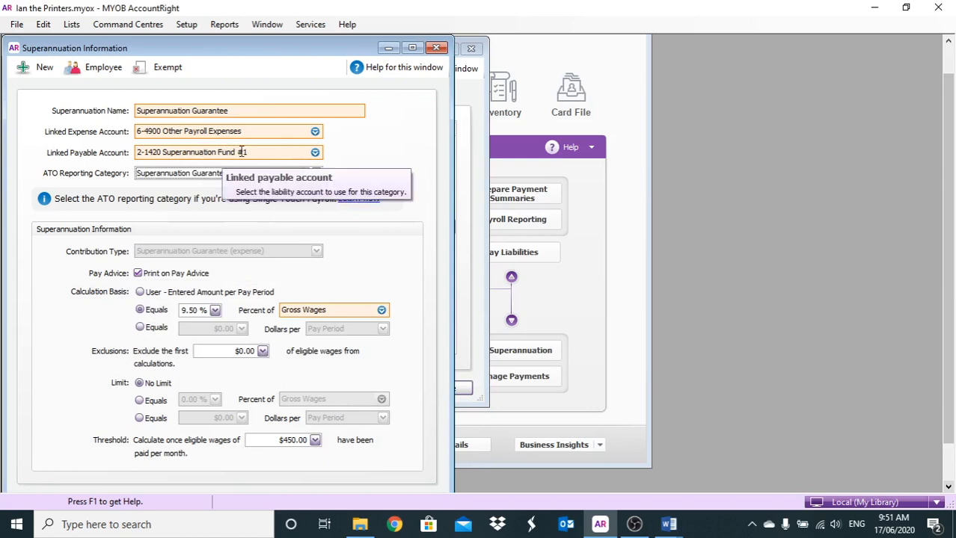
# - Start a new expense detail account from the linked expense account list, numbered 6-4110 and named Super
pyautogui.click(315, 132)
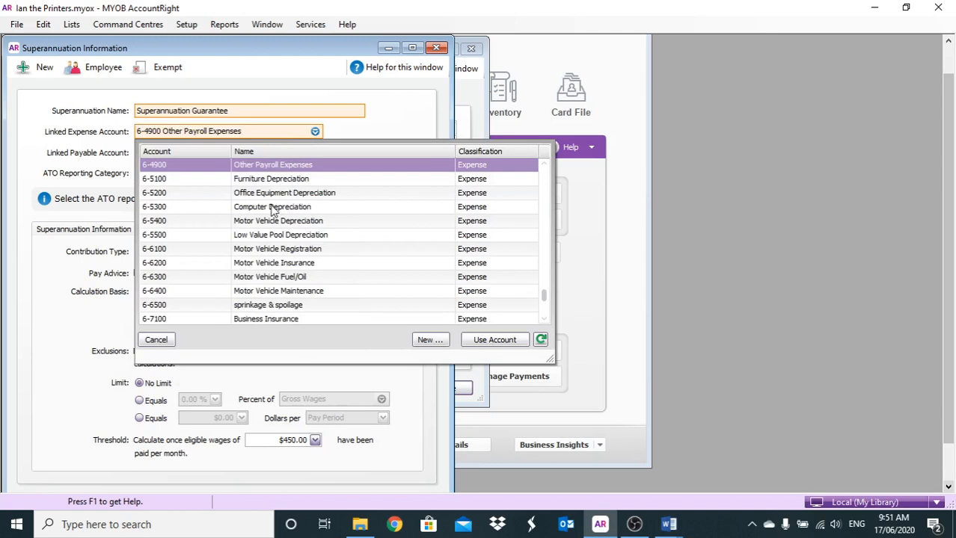
pyautogui.scroll(2, 273, 211)
pyautogui.scroll(9, 273, 211)
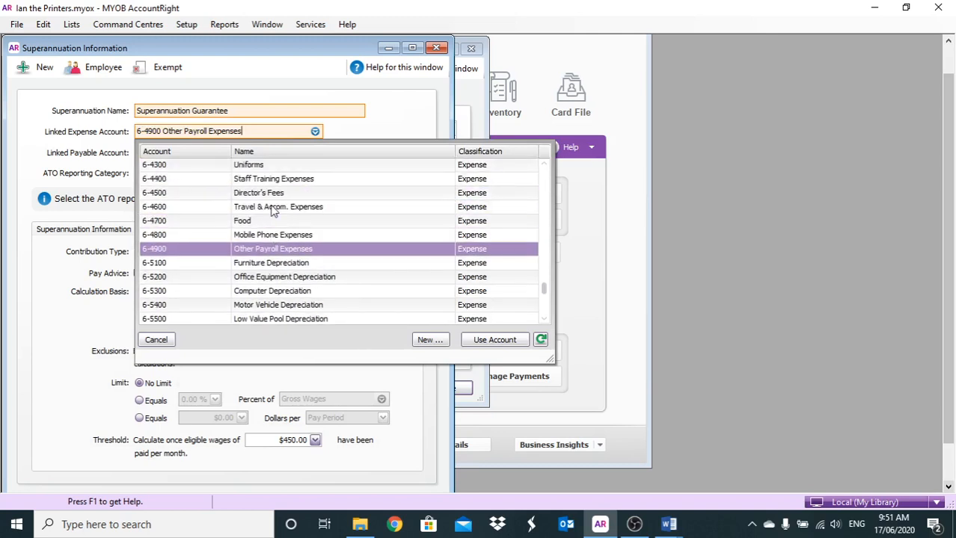
pyautogui.scroll(5, 273, 211)
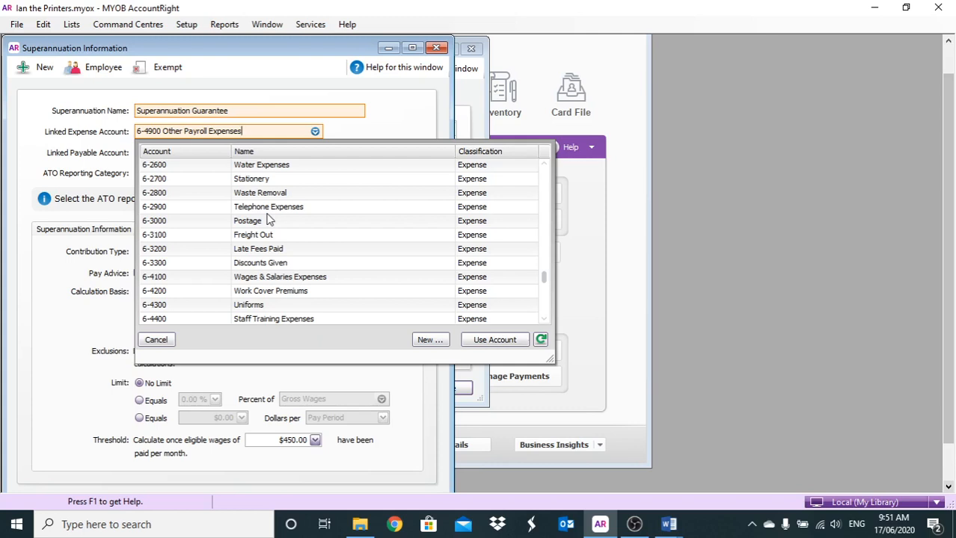
pyautogui.scroll(2, 270, 219)
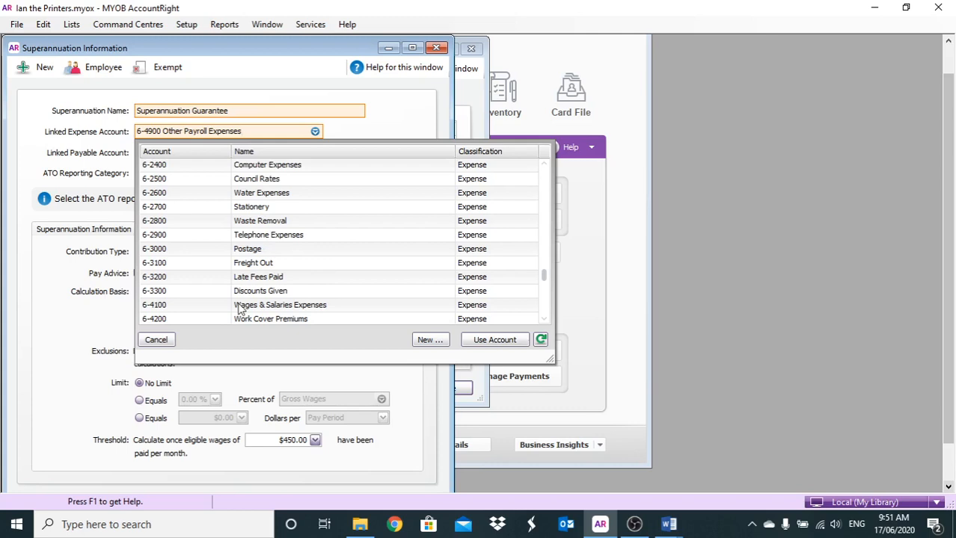
pyautogui.click(427, 339)
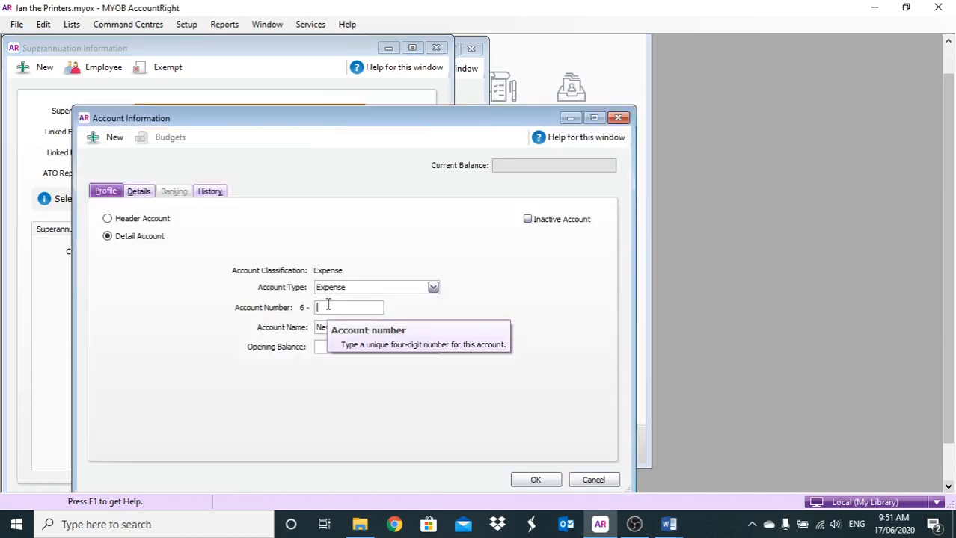
pyautogui.write('4110')
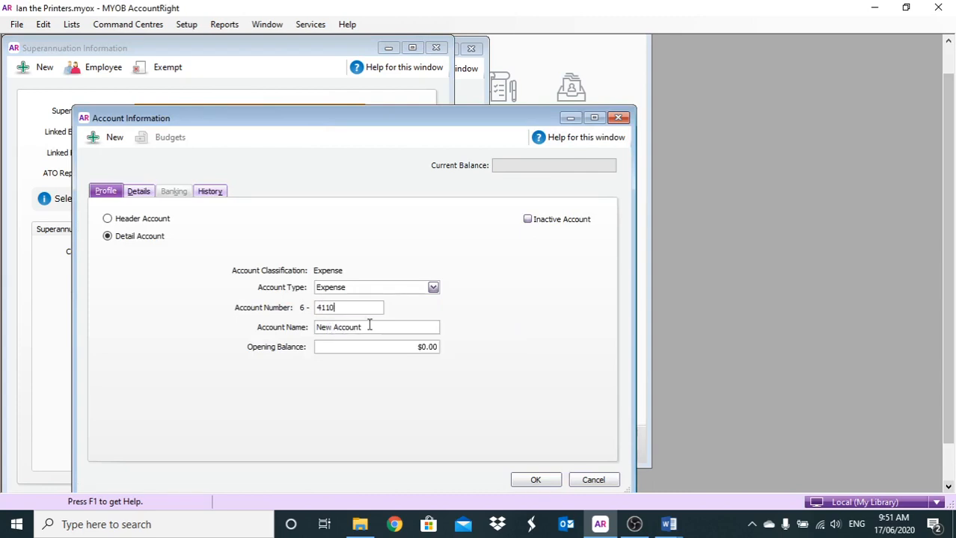
pyautogui.click(369, 327)
pyautogui.write('Super exp')
# - Assign tax code N-T (Not Reportable) to the new Super account and save it
pyautogui.click(536, 479)
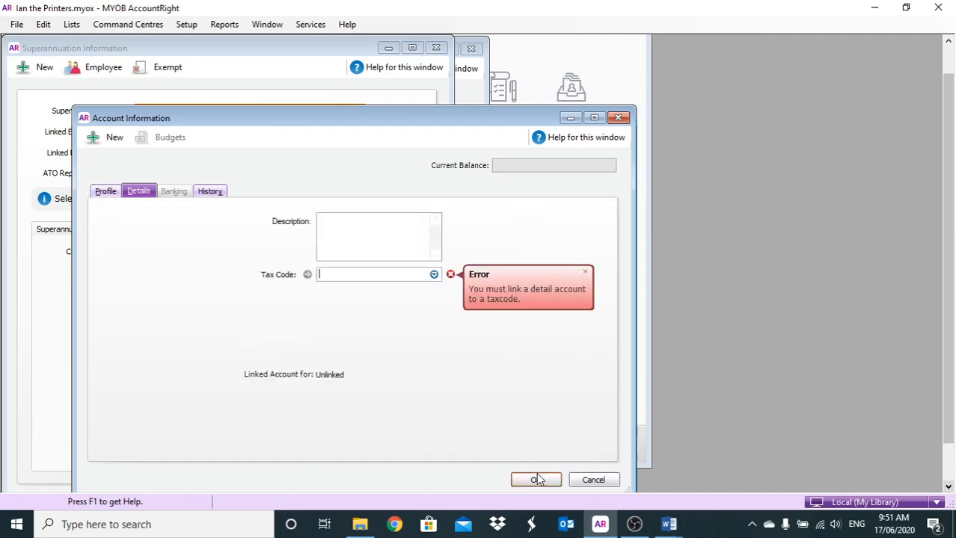
pyautogui.write('N-T')
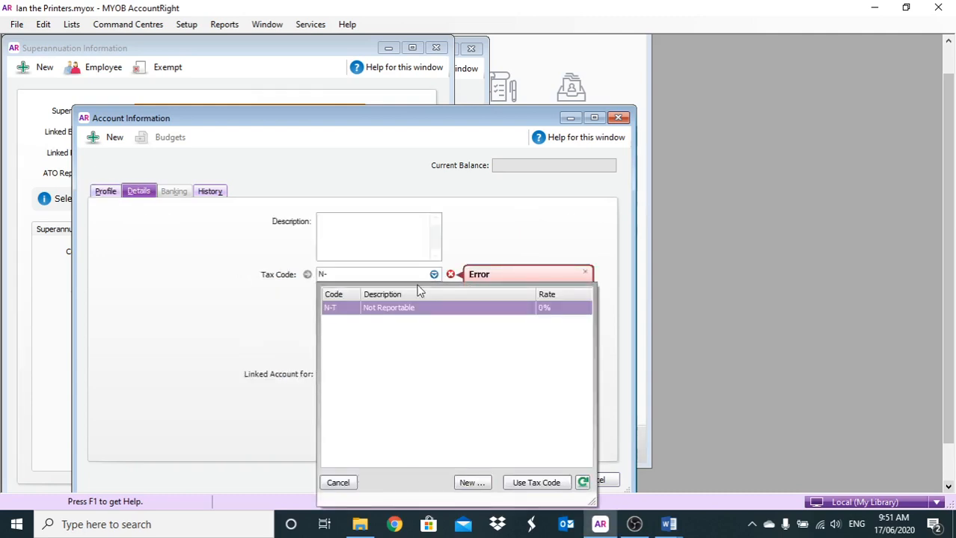
pyautogui.doubleClick(391, 303)
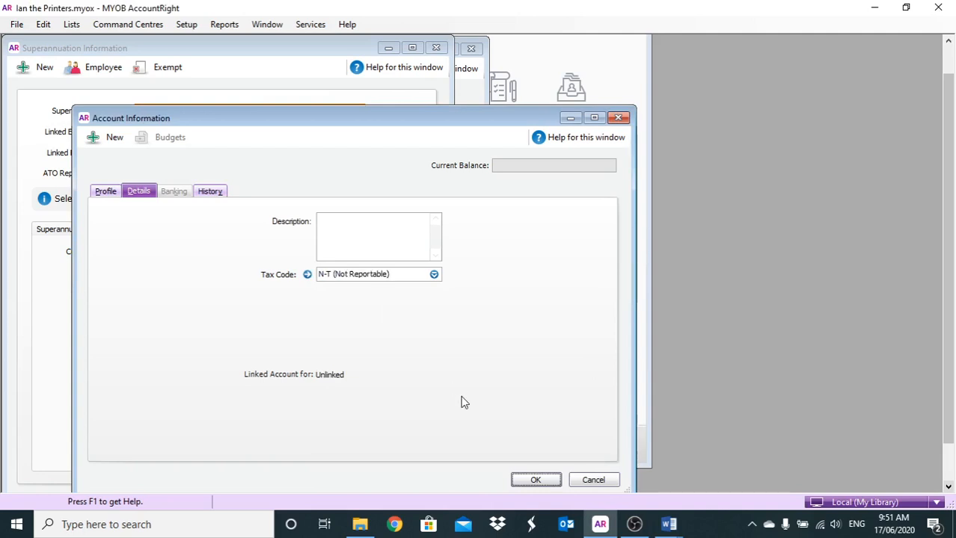
pyautogui.click(539, 478)
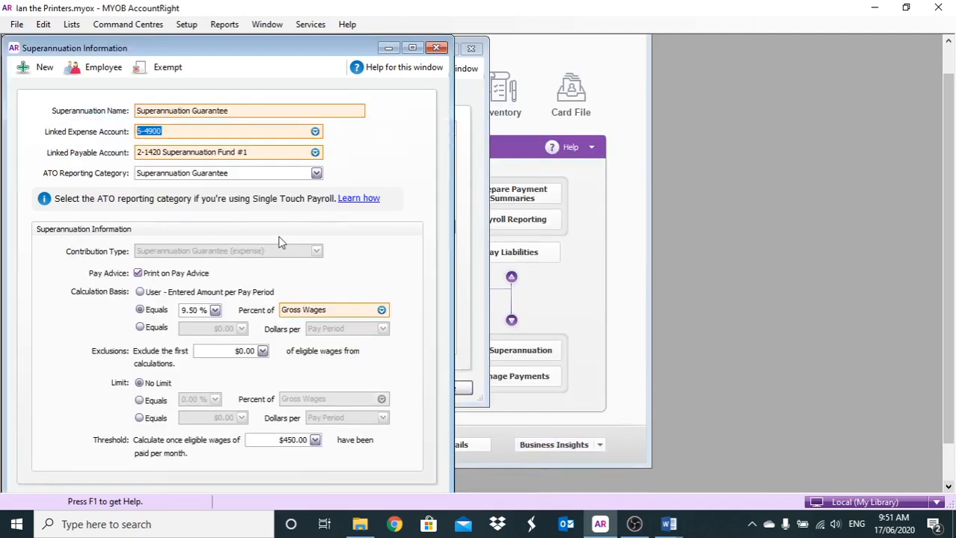
# - Save the Superannuation Guarantee category, then reopen it to check its linked accounts and close it
pyautogui.moveTo(239, 47); pyautogui.dragTo(260, 34)
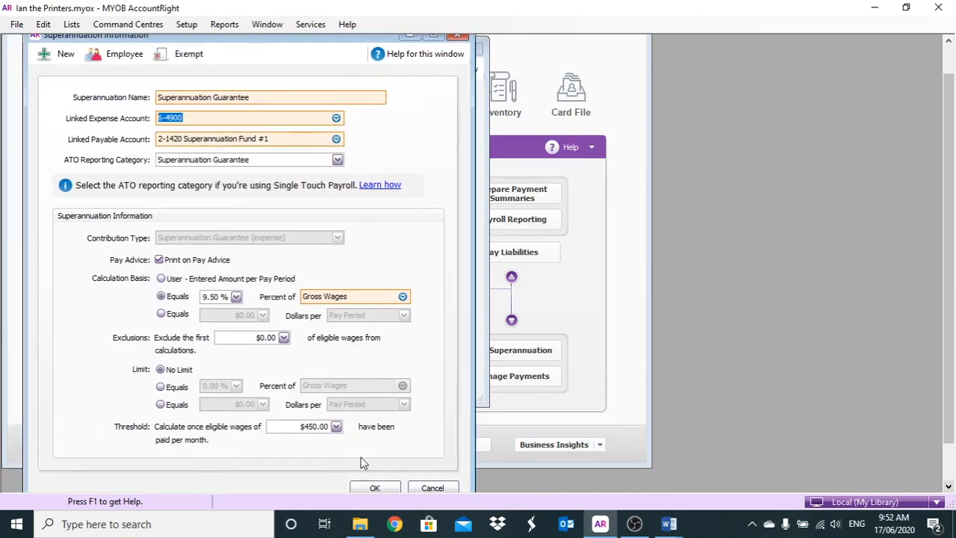
pyautogui.click(377, 489)
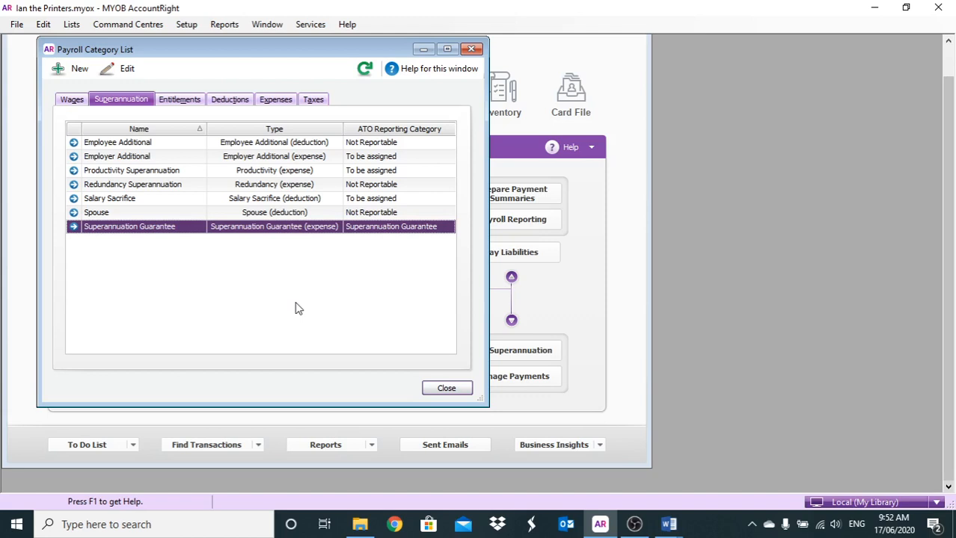
pyautogui.click(73, 227)
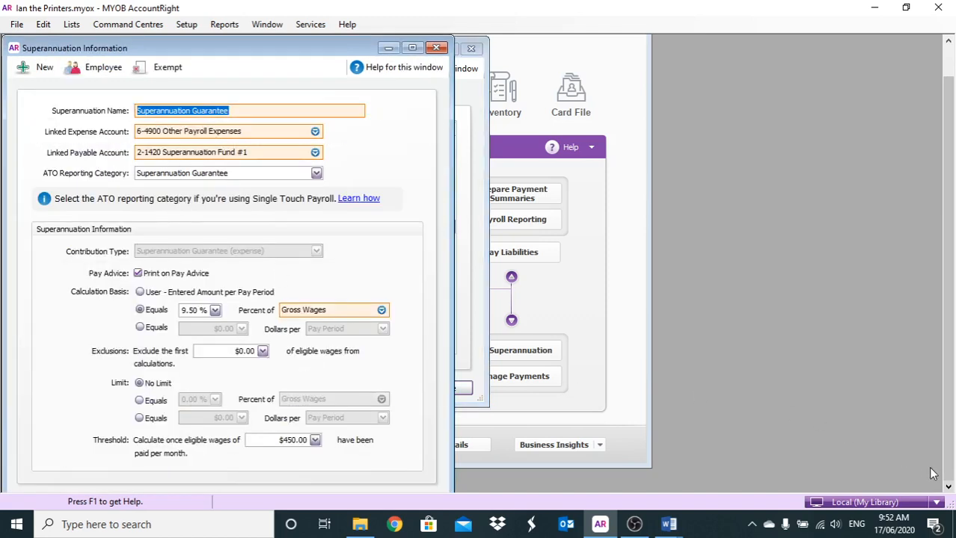
pyautogui.scroll(-2, 931, 472)
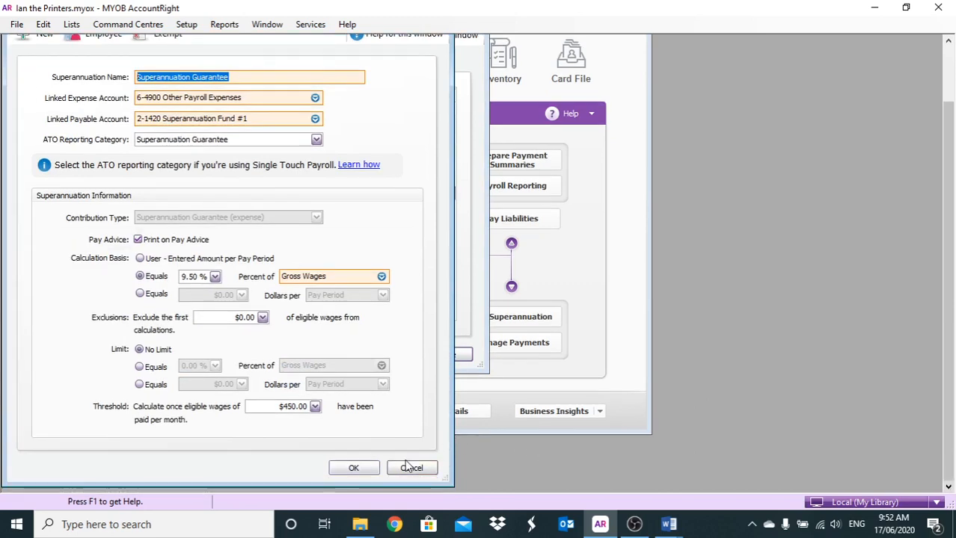
pyautogui.click(366, 468)
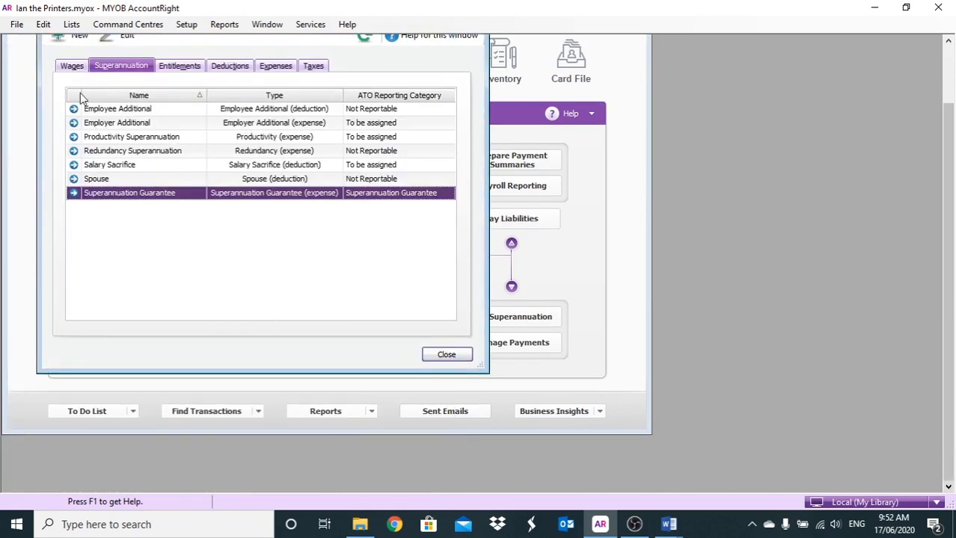
# - Set the linked payable account of the Employee Additional superannuation category to 2-1420 Superannuation Fund #1 and save it
pyautogui.click(75, 108)
pyautogui.click(74, 108)
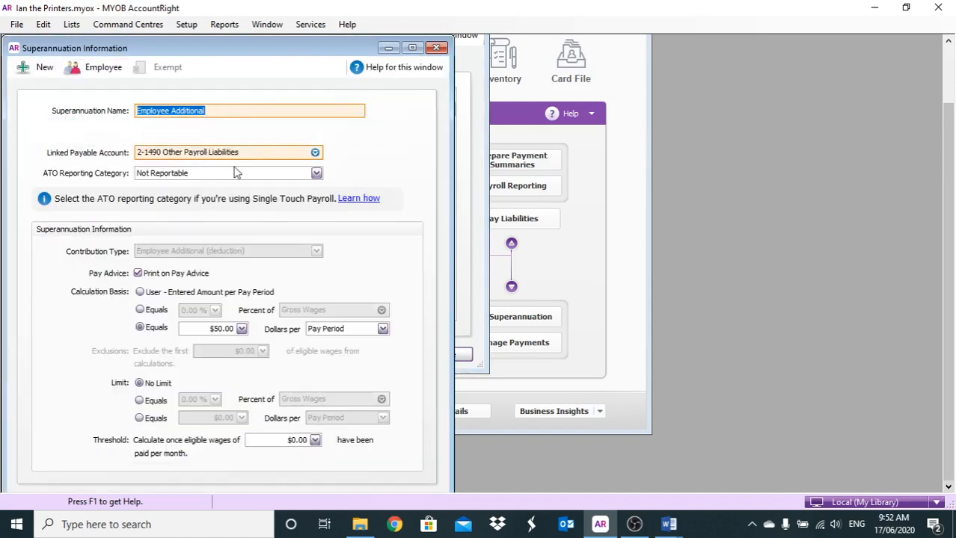
pyautogui.click(315, 152)
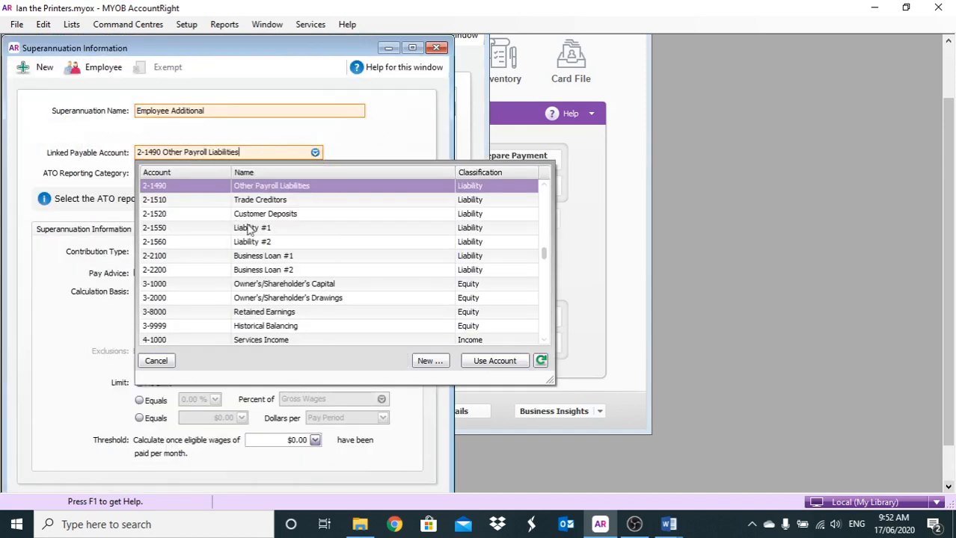
pyautogui.scroll(-1, 284, 224)
pyautogui.scroll(1, 285, 224)
pyautogui.scroll(3, 284, 228)
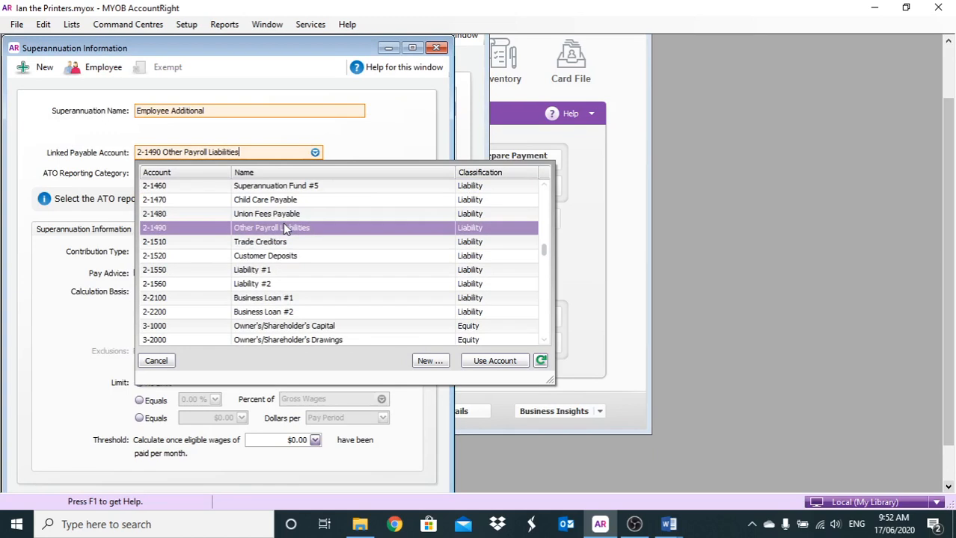
pyautogui.doubleClick(270, 202)
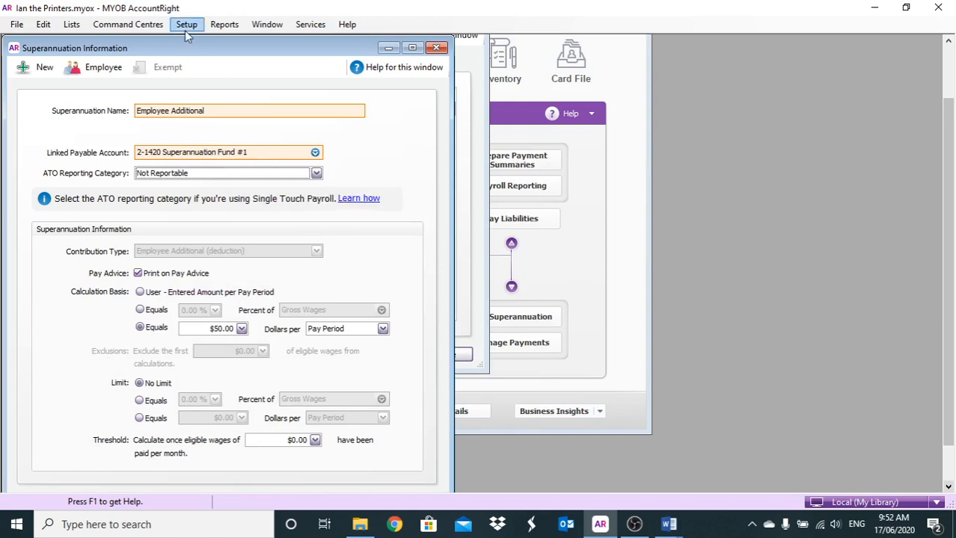
pyautogui.moveTo(194, 47); pyautogui.dragTo(198, 35)
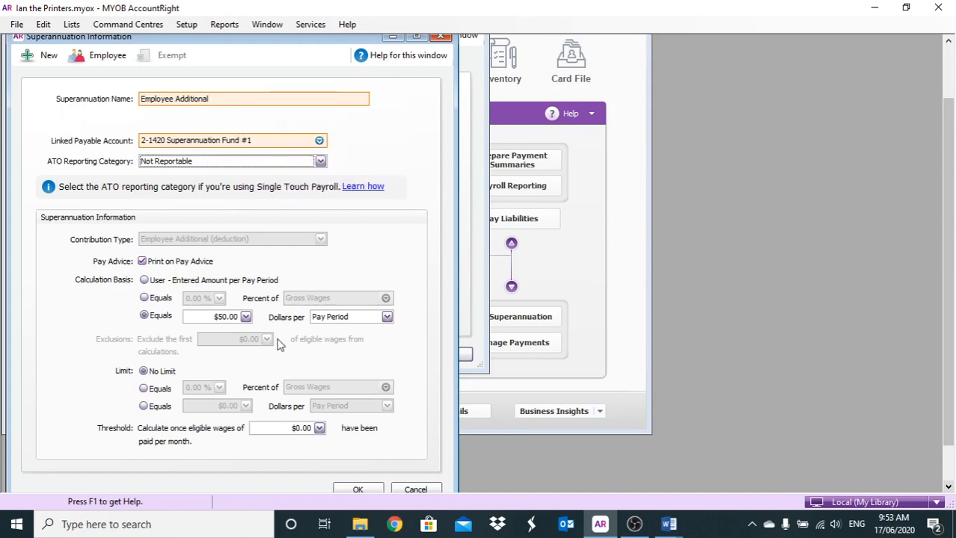
pyautogui.click(356, 491)
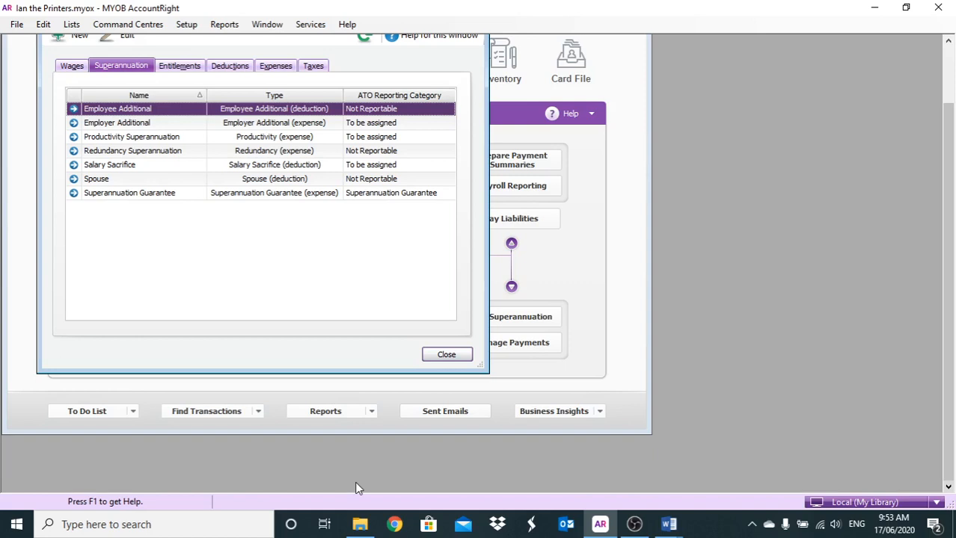
# - Set the WorkCover employer expense category to calculate at 1.50 percent of gross wages
pyautogui.click(275, 69)
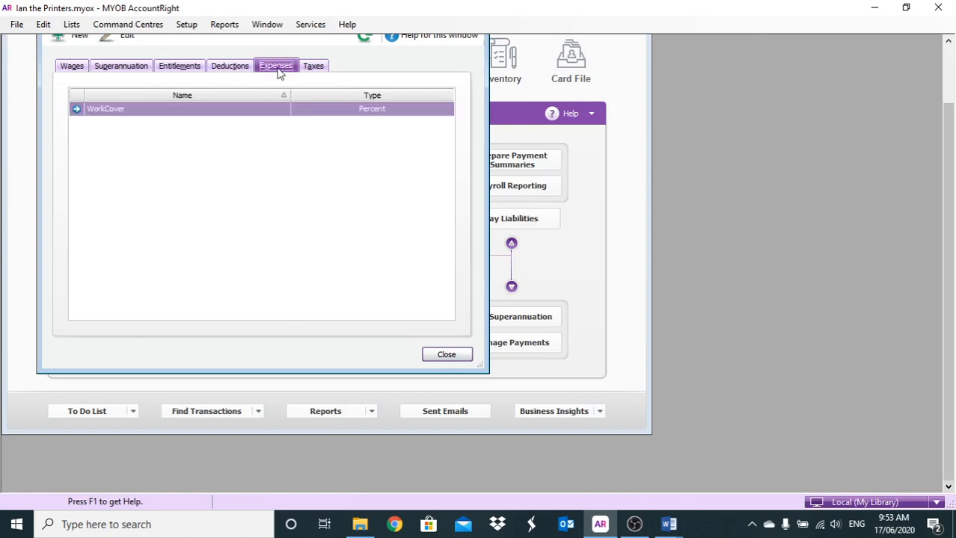
pyautogui.click(77, 109)
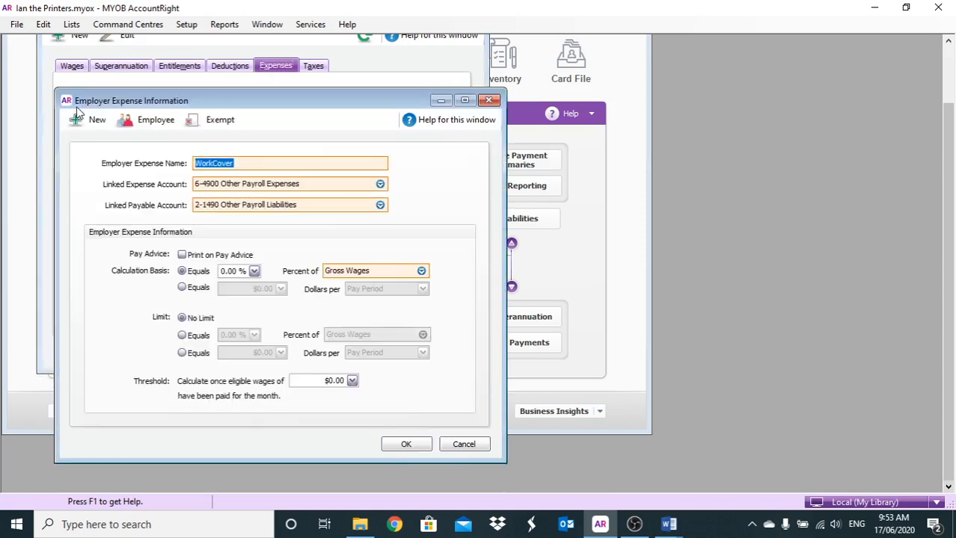
pyautogui.click(238, 272)
pyautogui.write('1')
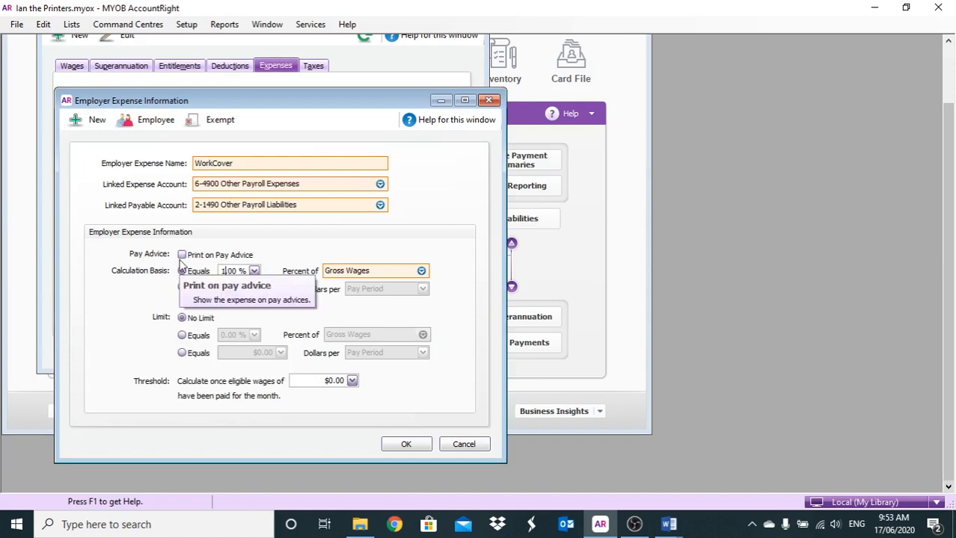
pyautogui.write('.5')
pyautogui.press('Tab')
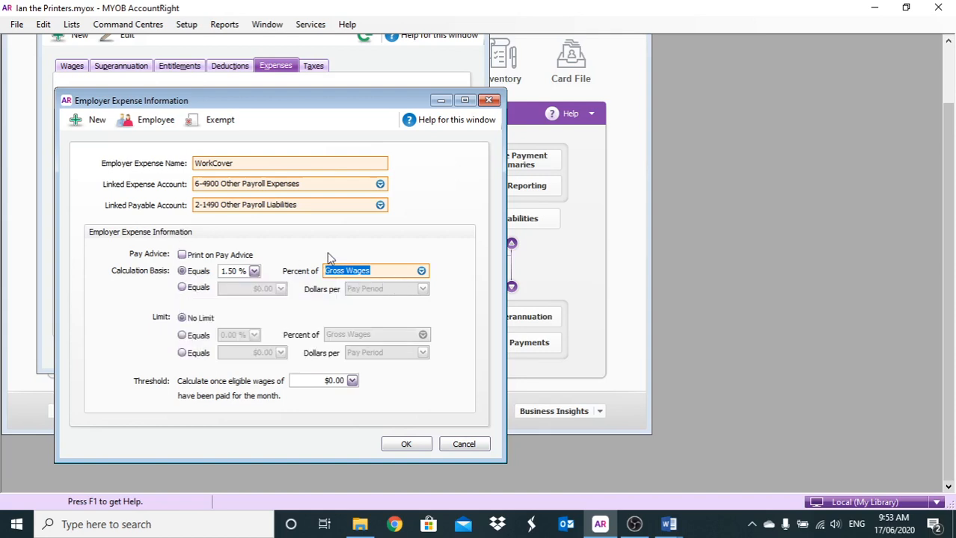
# - Check the employees linked to the WorkCover expense, accept the selection and save the category
pyautogui.click(152, 122)
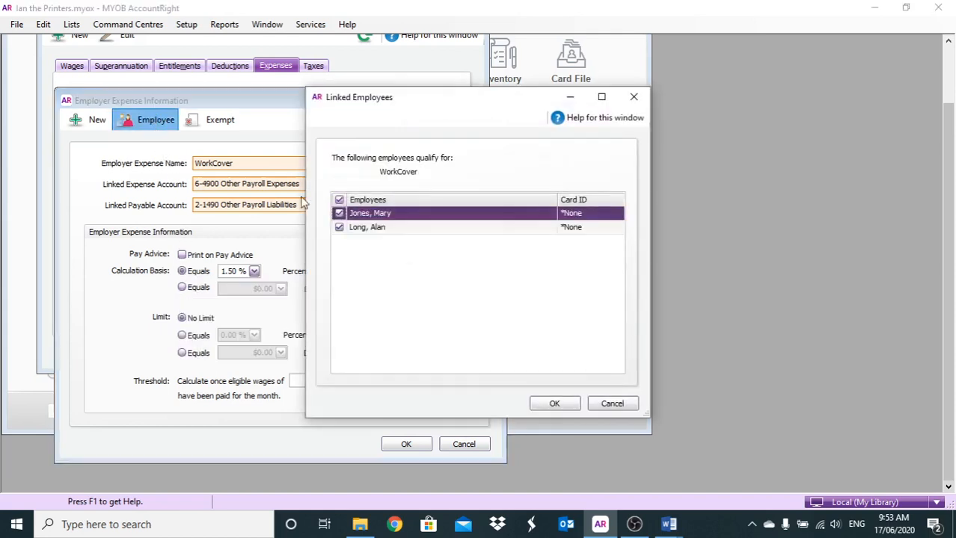
pyautogui.click(546, 405)
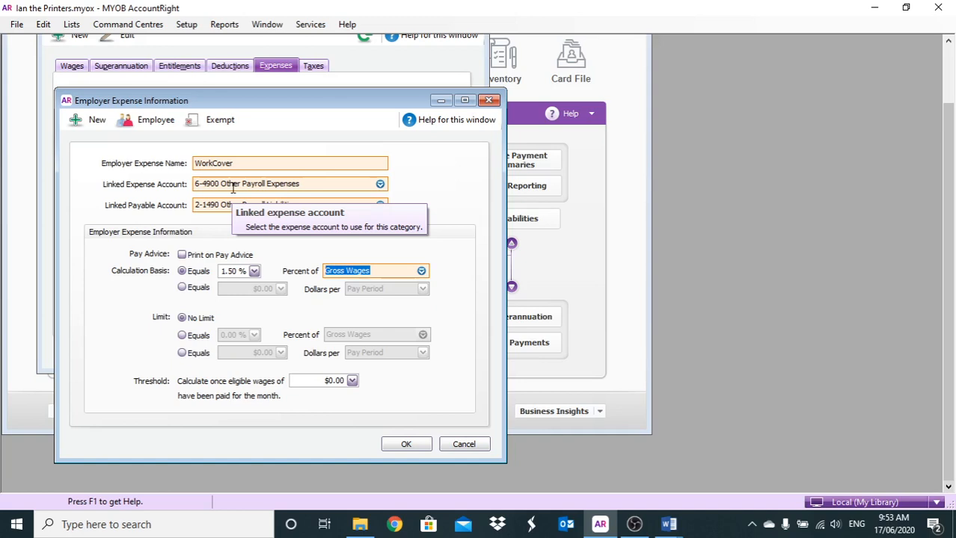
pyautogui.click(399, 444)
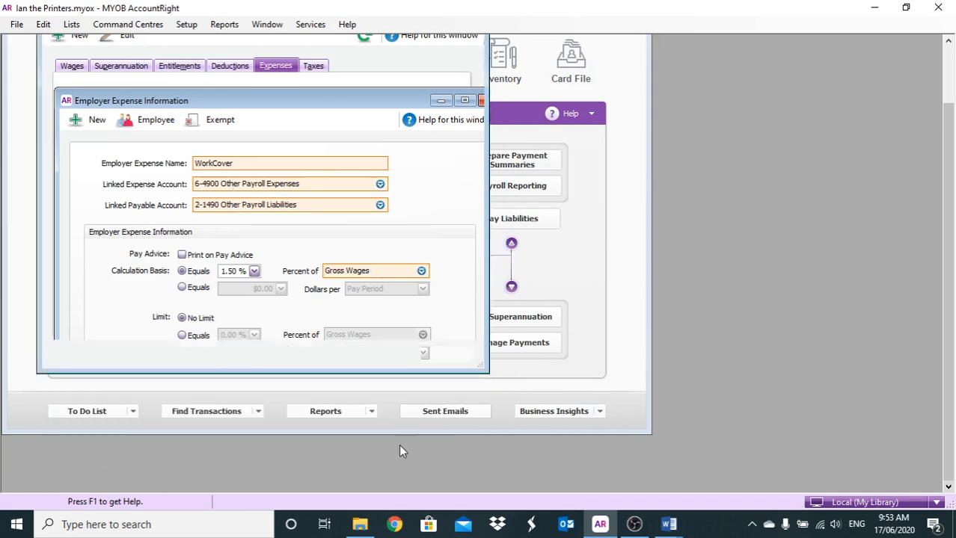
# - Set the Annual Leave Loading wage category's regular rate multiplier to 0.2000 and save it
pyautogui.click(170, 69)
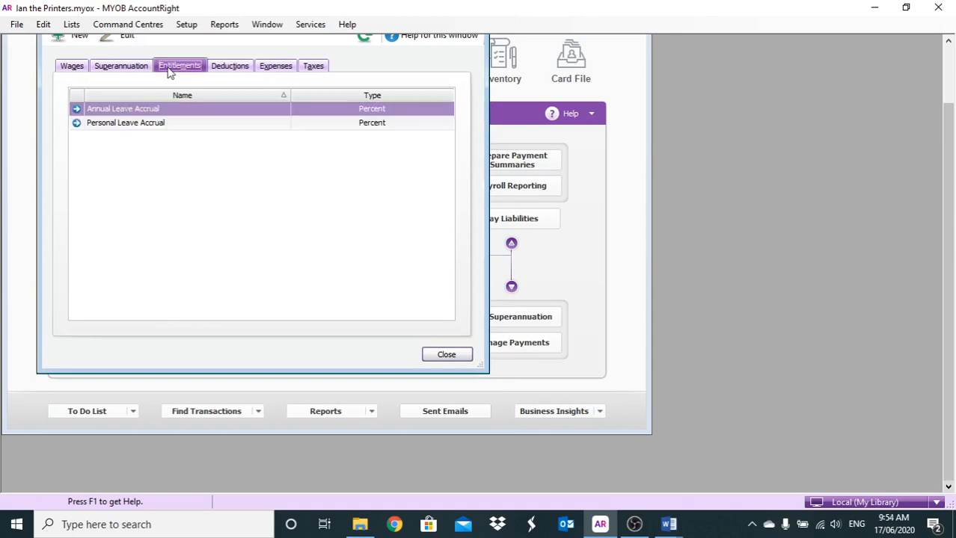
pyautogui.click(72, 67)
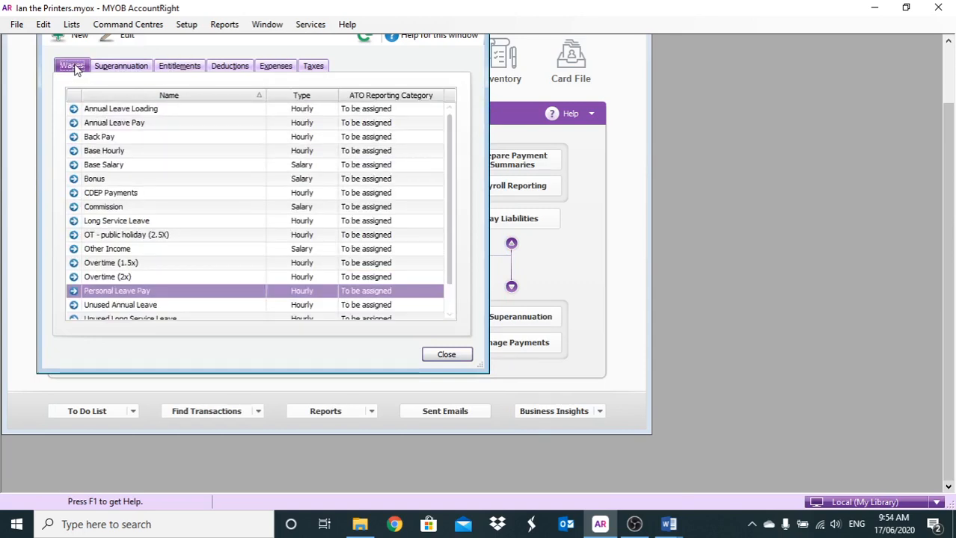
pyautogui.click(74, 110)
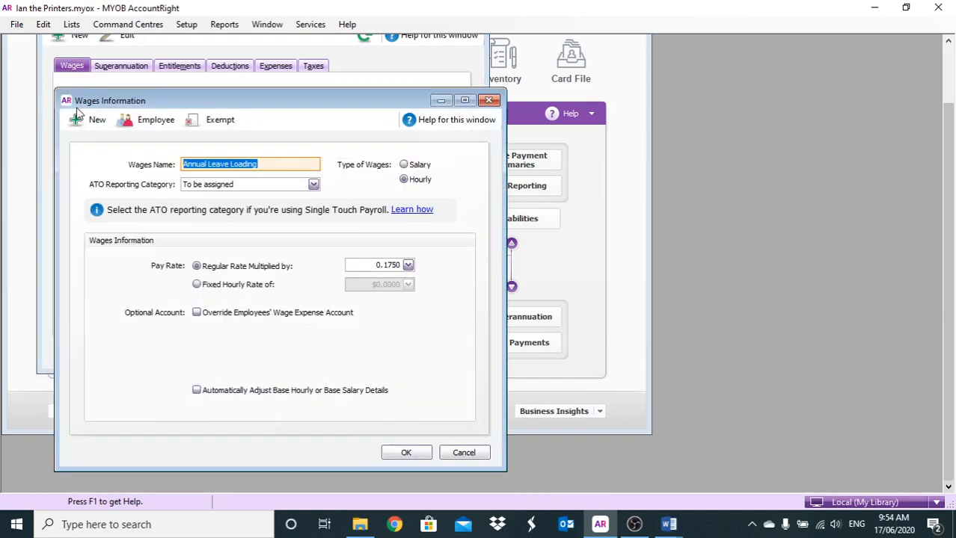
pyautogui.click(351, 264)
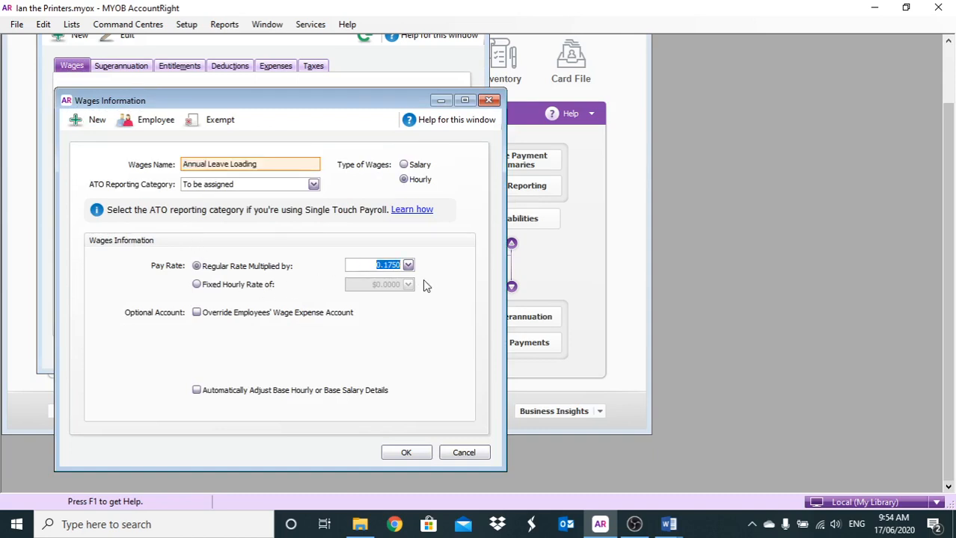
pyautogui.write('0.2000')
pyautogui.click(401, 452)
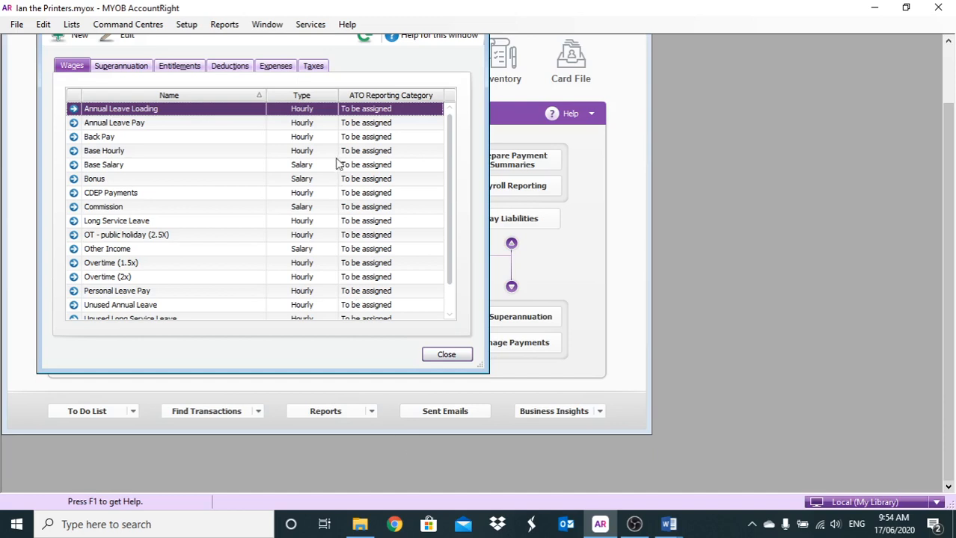
# - Check the linked payables account and ATO reporting category of the PAYG Withholding tax, and close its details
pyautogui.click(314, 67)
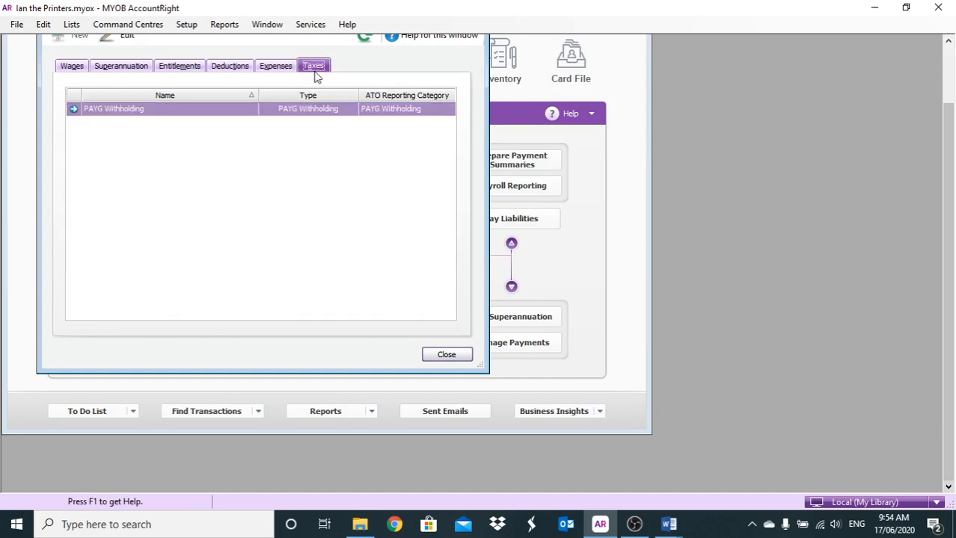
pyautogui.click(73, 109)
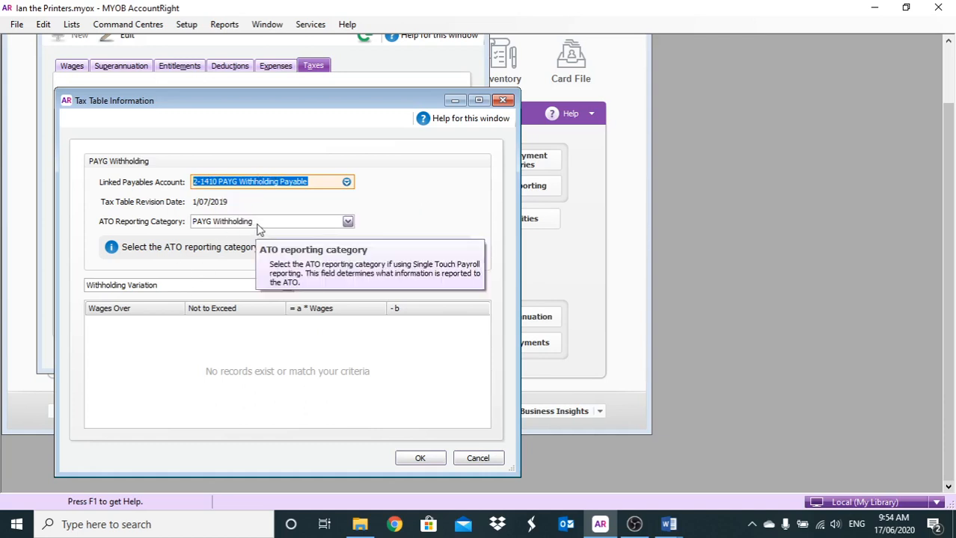
pyautogui.click(407, 459)
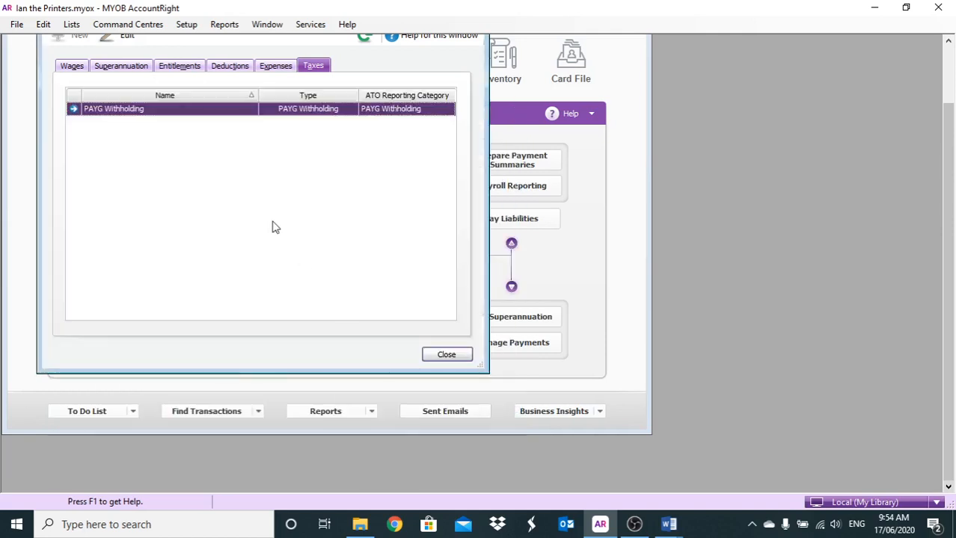
# - Append a hyphen and the employee's first name to the Employee Additional superannuation category's name and save it
pyautogui.click(133, 70)
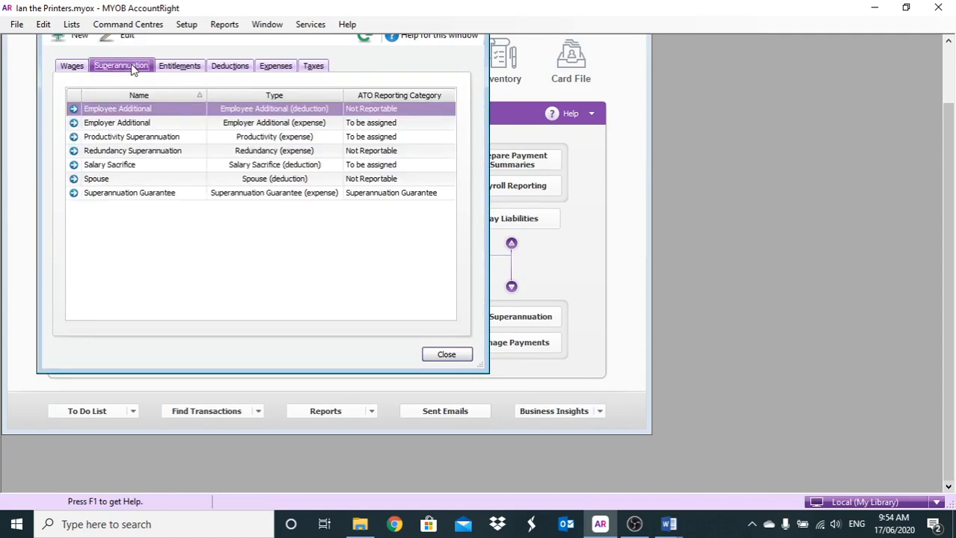
pyautogui.click(74, 109)
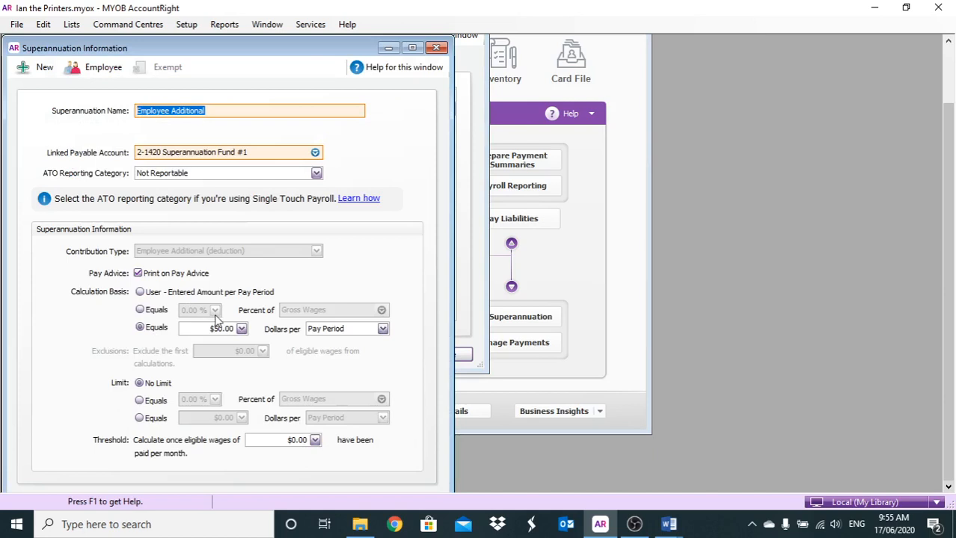
pyautogui.click(222, 112)
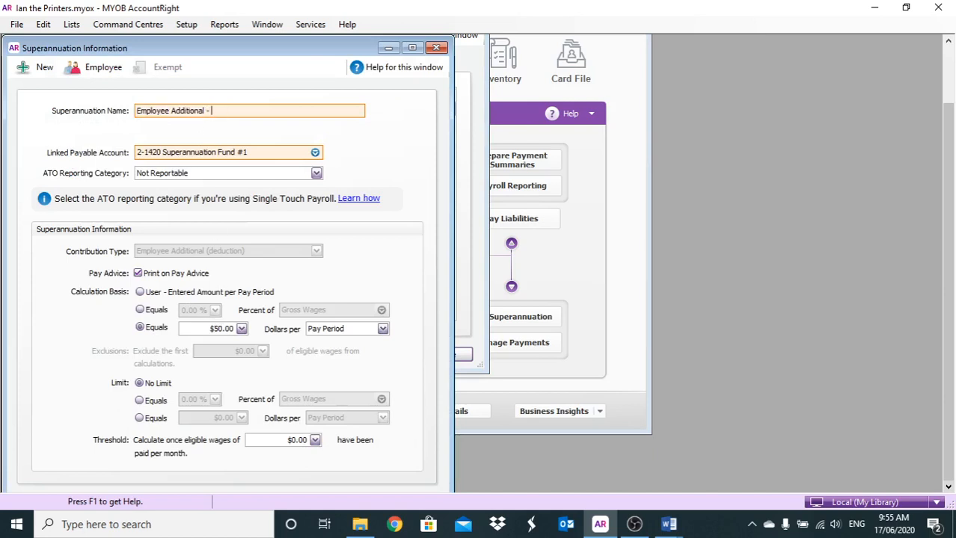
pyautogui.write('- Mary')
pyautogui.moveTo(226, 51); pyautogui.dragTo(239, 35)
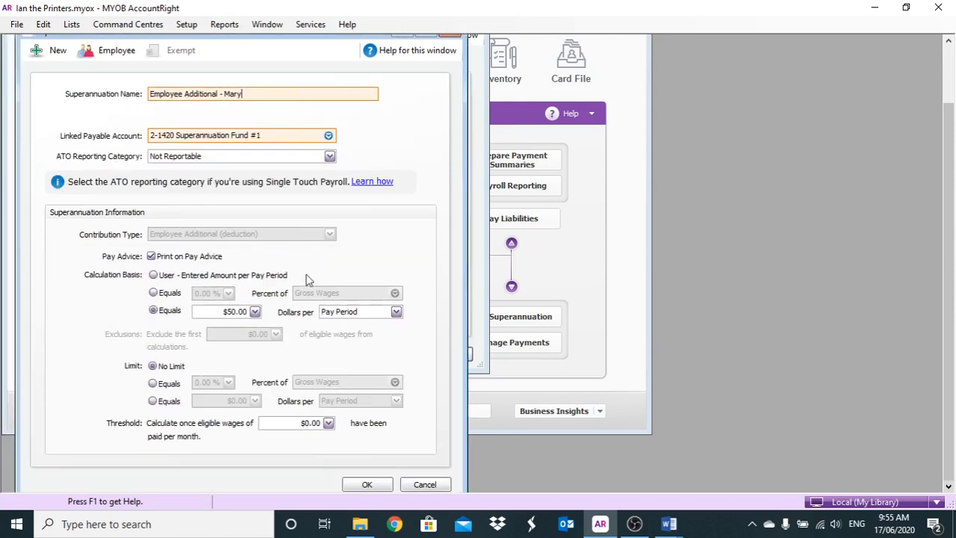
pyautogui.click(362, 484)
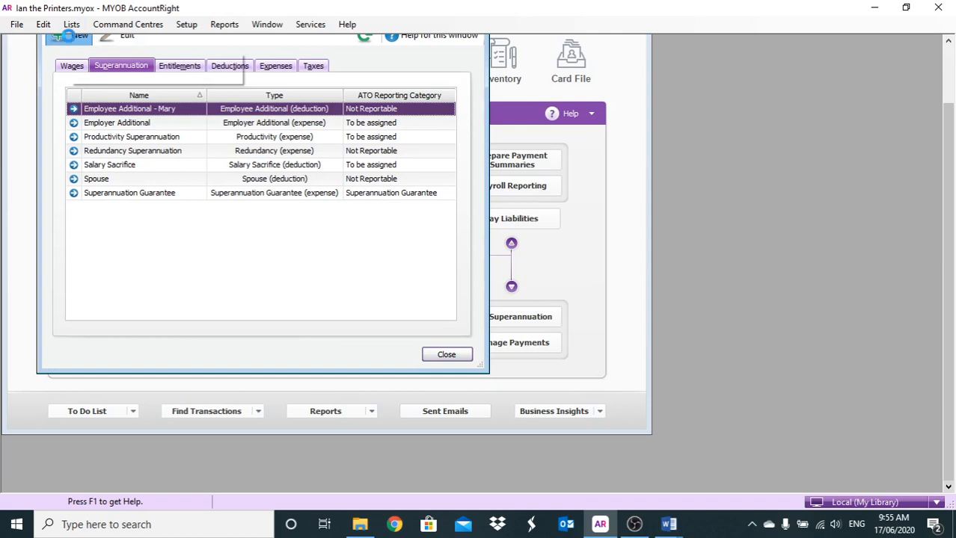
pyautogui.click(67, 35)
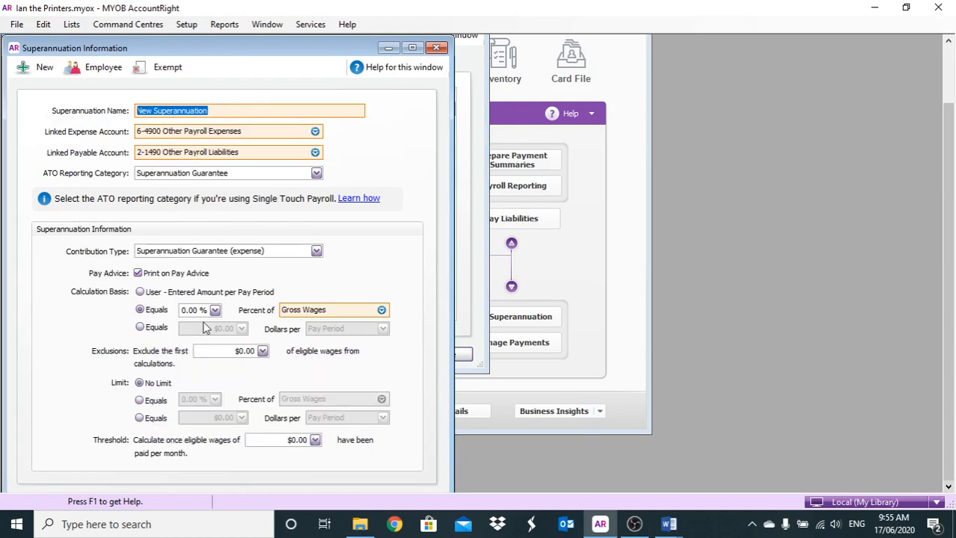
pyautogui.click(96, 66)
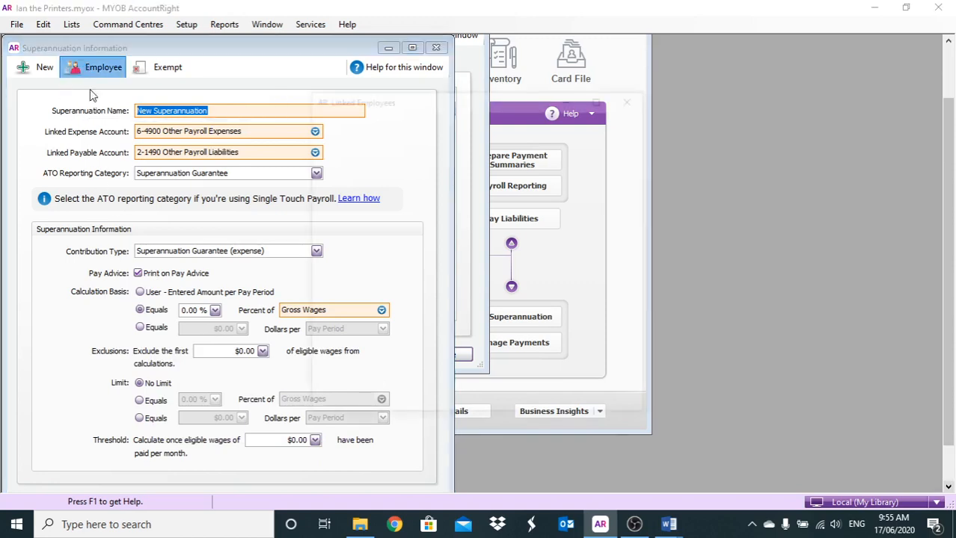
pyautogui.click(608, 403)
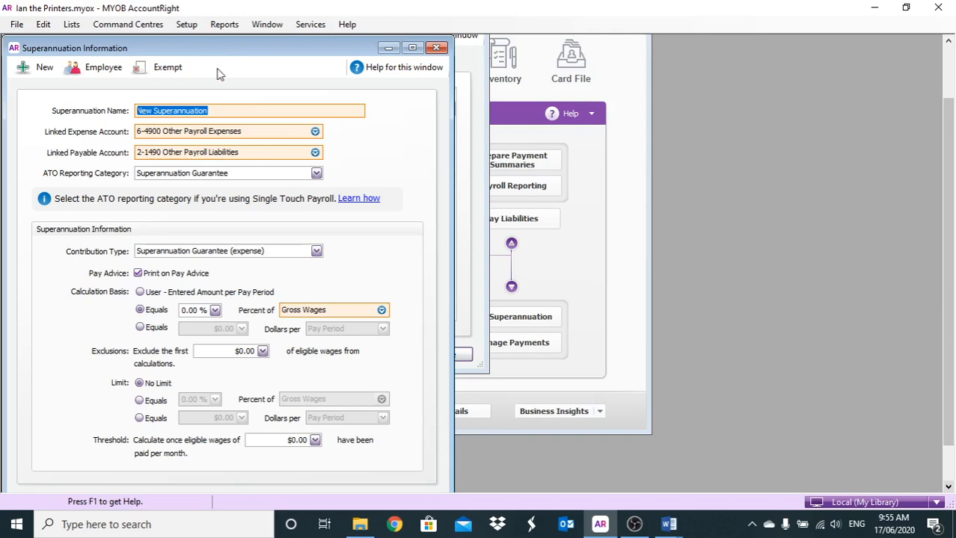
pyautogui.click(434, 45)
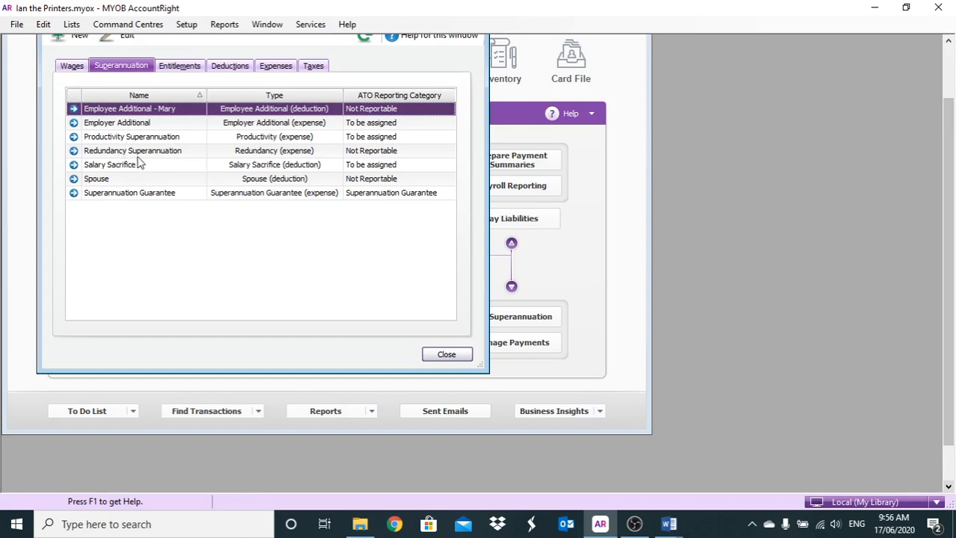
# - View the entitlement categories and close the payroll category list
pyautogui.click(174, 69)
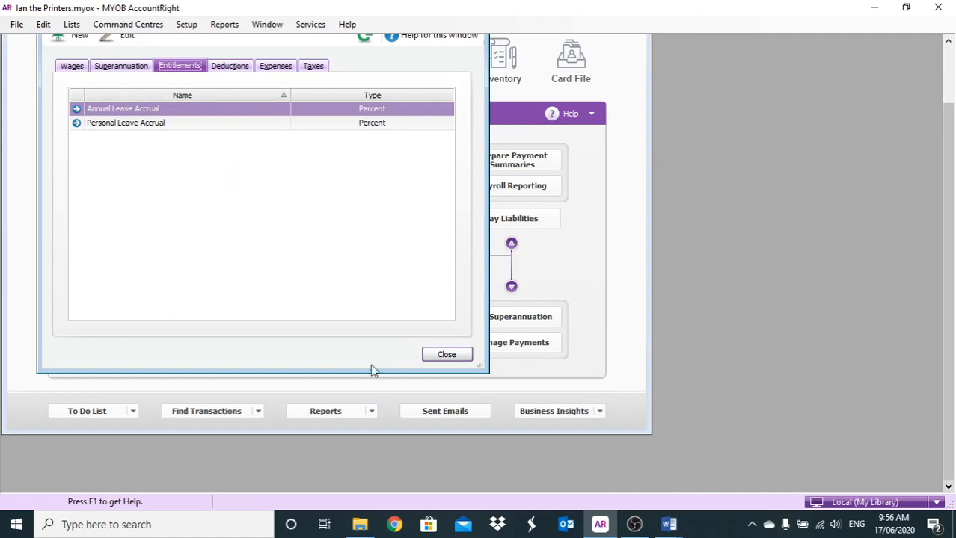
pyautogui.click(443, 355)
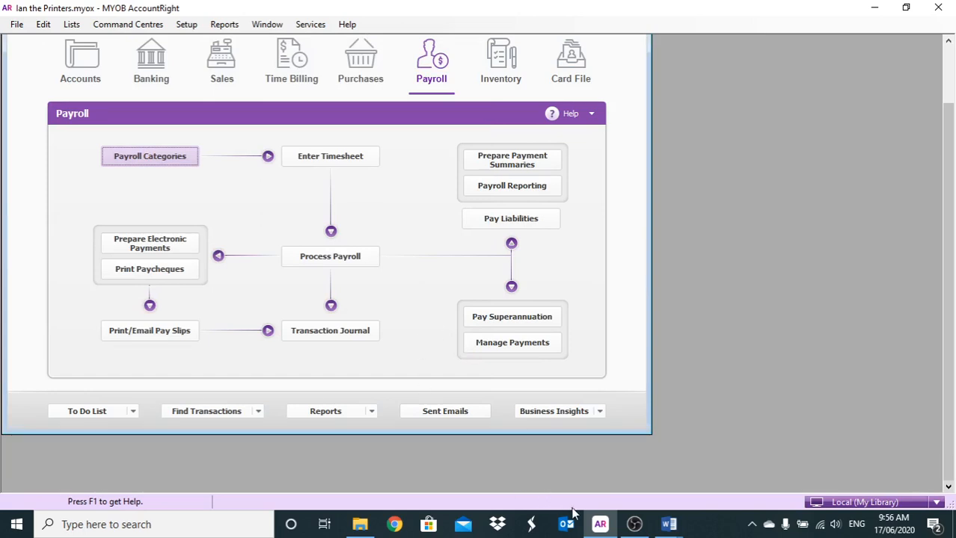
pyautogui.moveTo(633, 527)
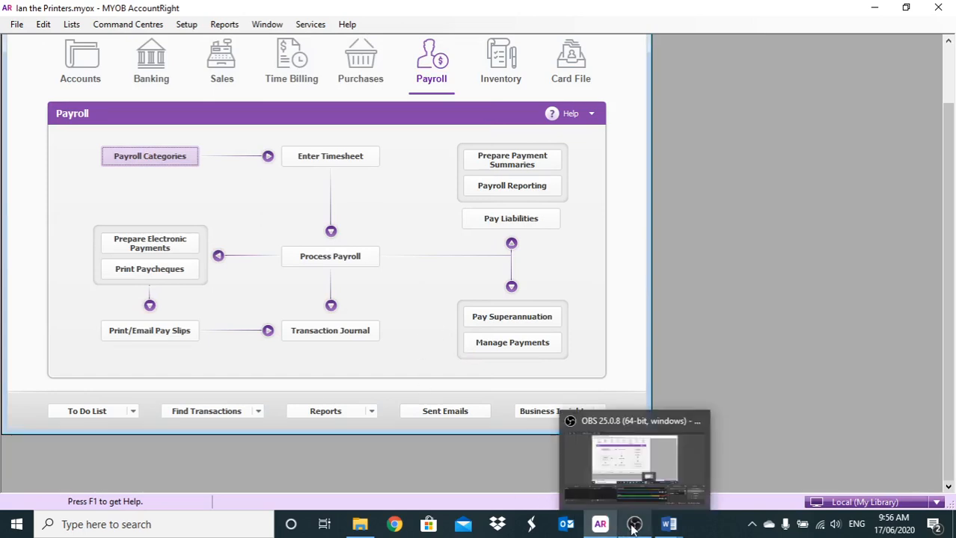
pyautogui.click(633, 526)
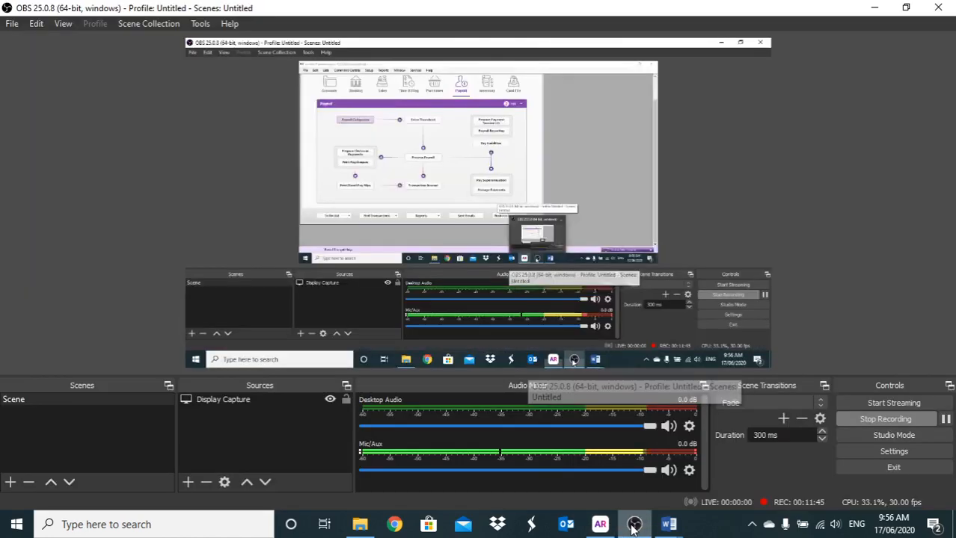